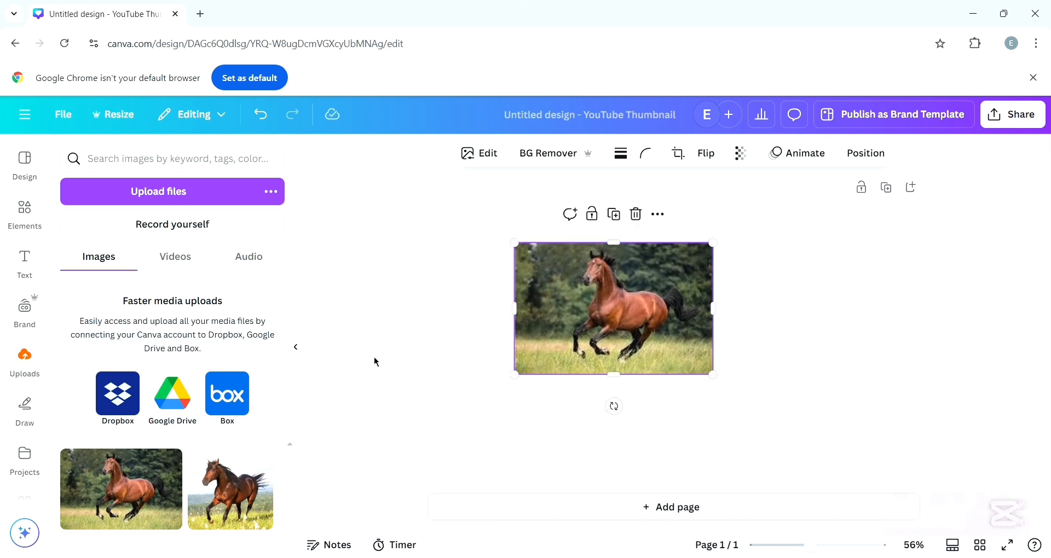
- Enlarge the horse photo on the page and search the frame elements for "H"
left_click_drag(515, 243, 465, 210)
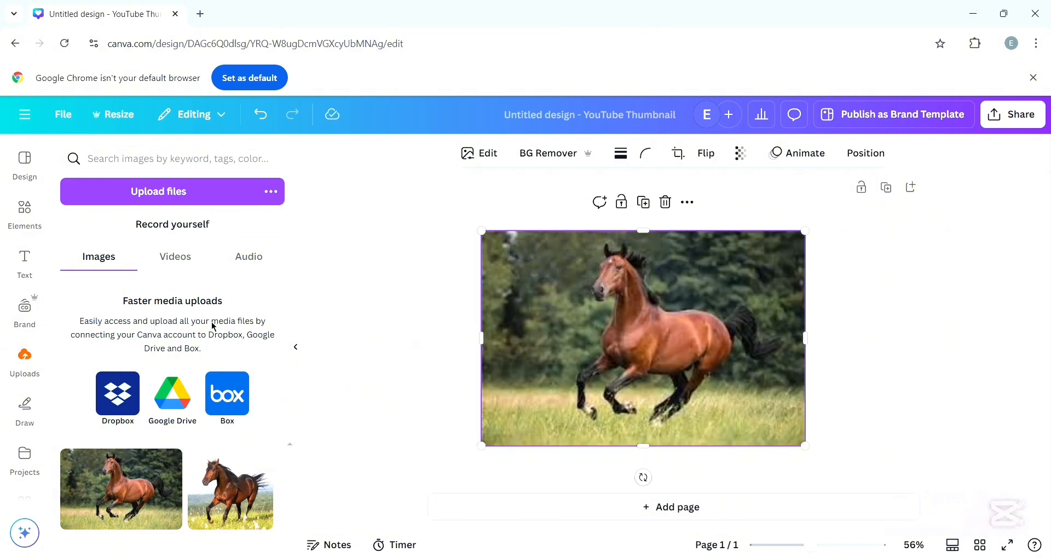
left_click(38, 238)
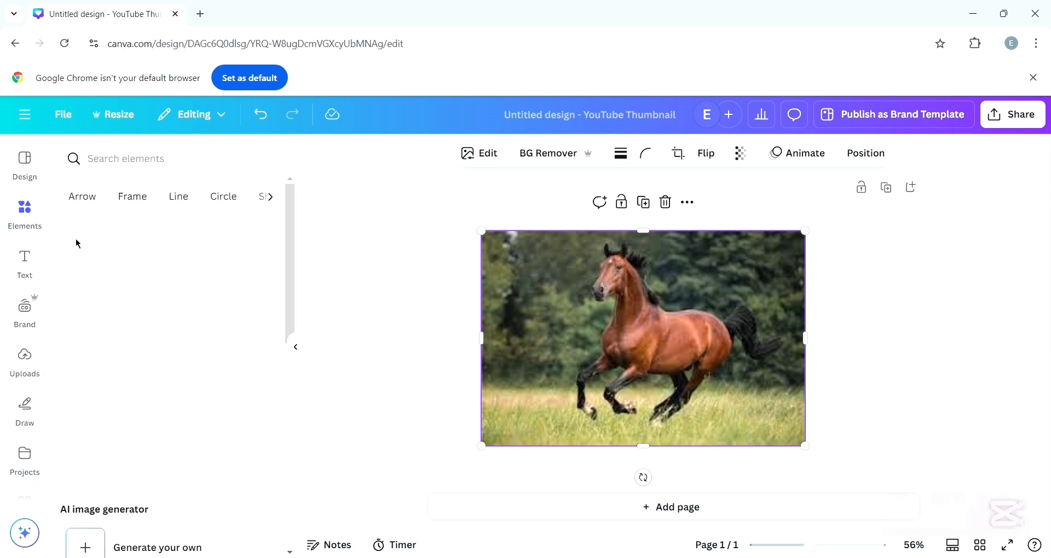
left_click(144, 212)
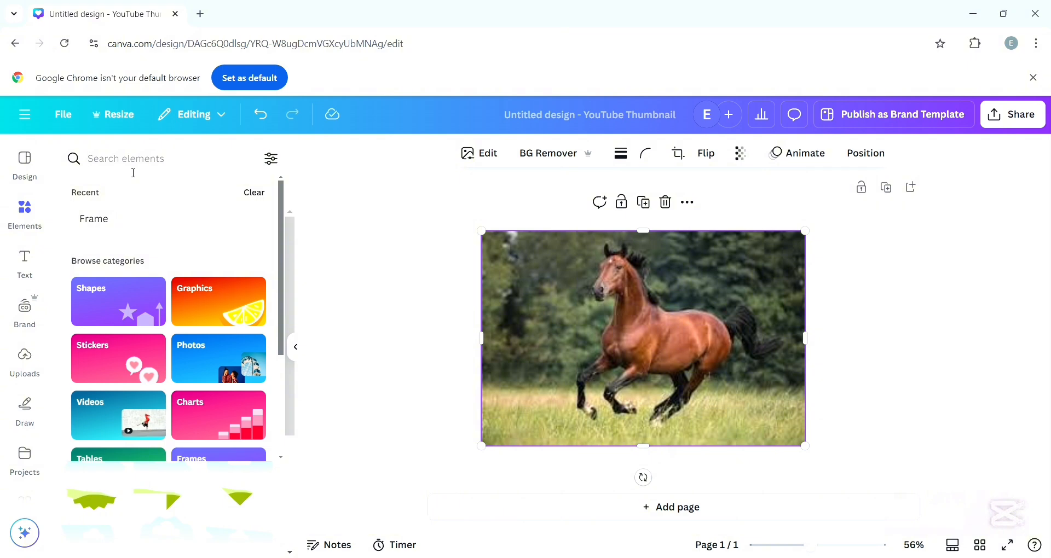
type("H")
key("Return")
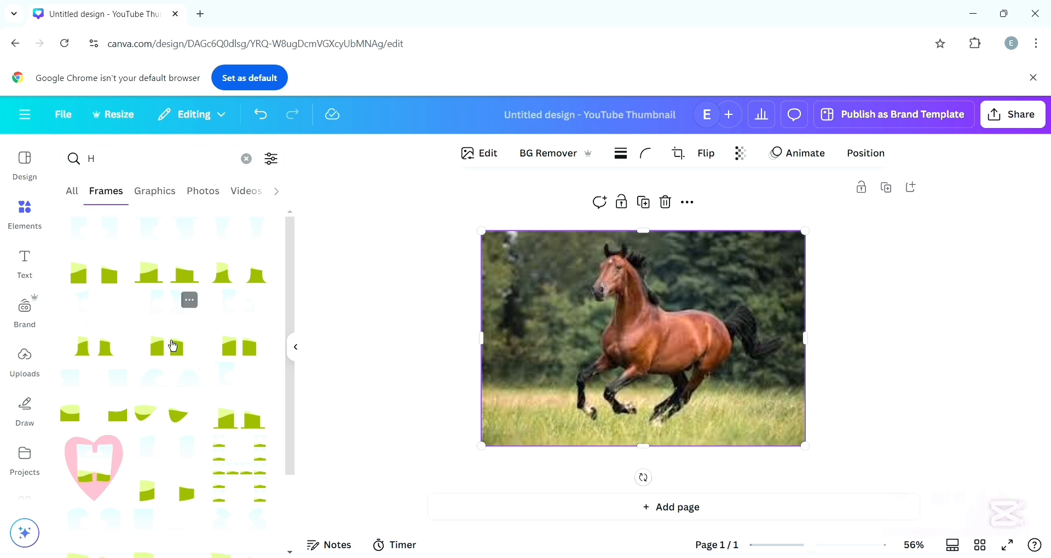
- Place a block-letter H frame over the horse's body and enlarge it to nearly the photo's full height
scroll(164, 392, "down", 2)
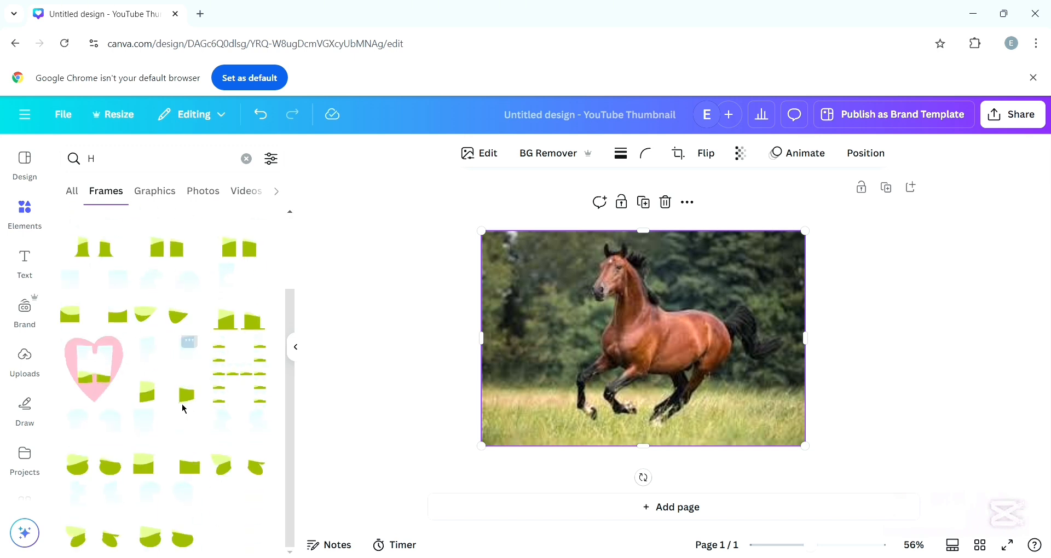
scroll(183, 408, "up", 2)
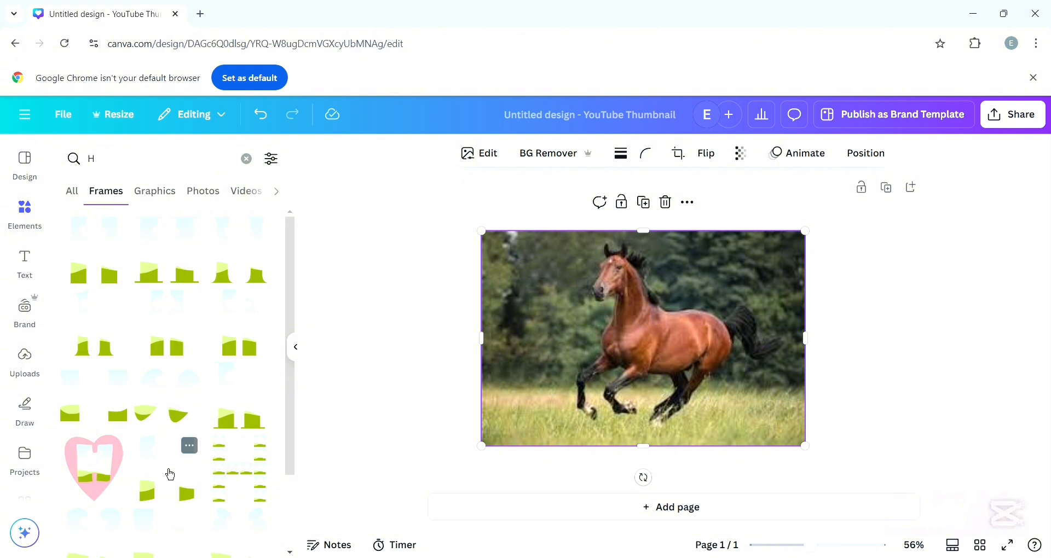
left_click_drag(170, 475, 659, 304)
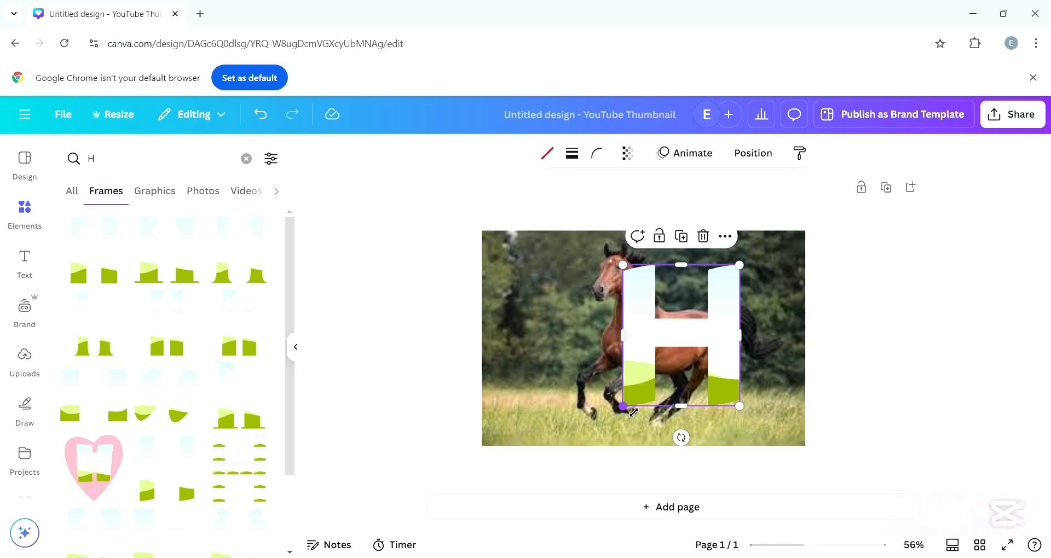
mouse_move(622, 407)
left_mouse_down()
mouse_move(632, 418)
mouse_move(617, 422)
left_mouse_up()
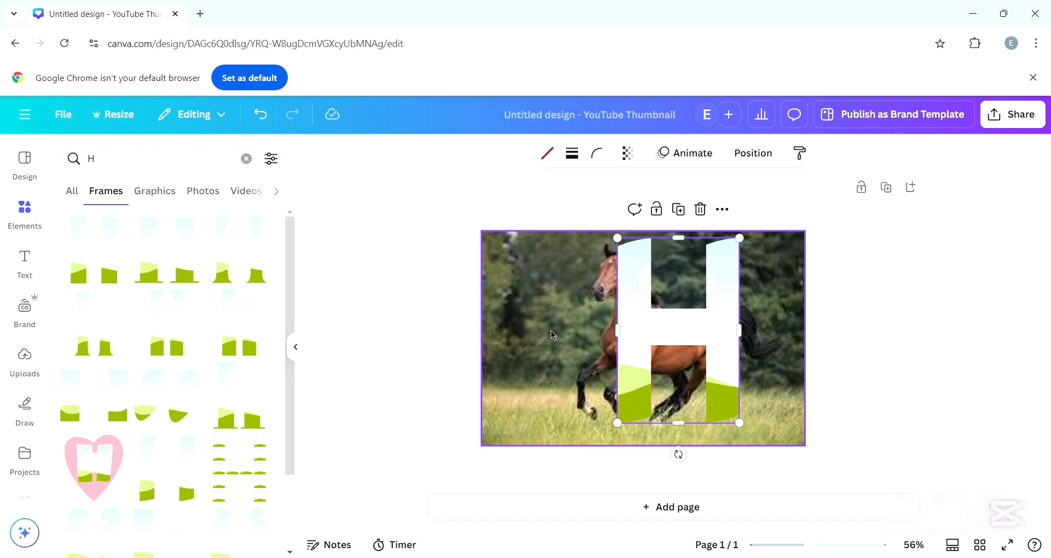
- Duplicate the horse photo and place the copy inside the H frame
left_click(505, 284)
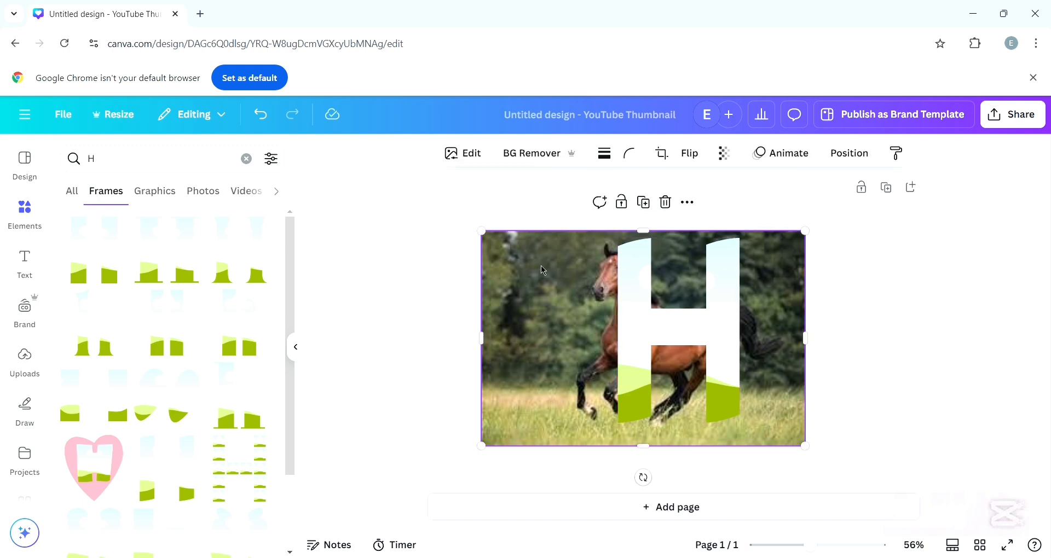
left_click(650, 212)
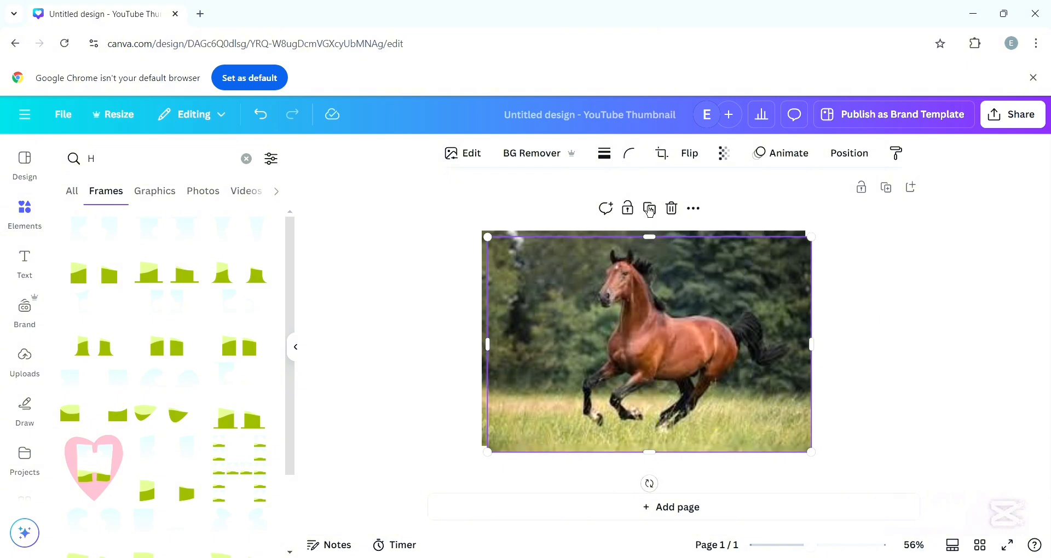
left_click_drag(571, 336, 691, 326)
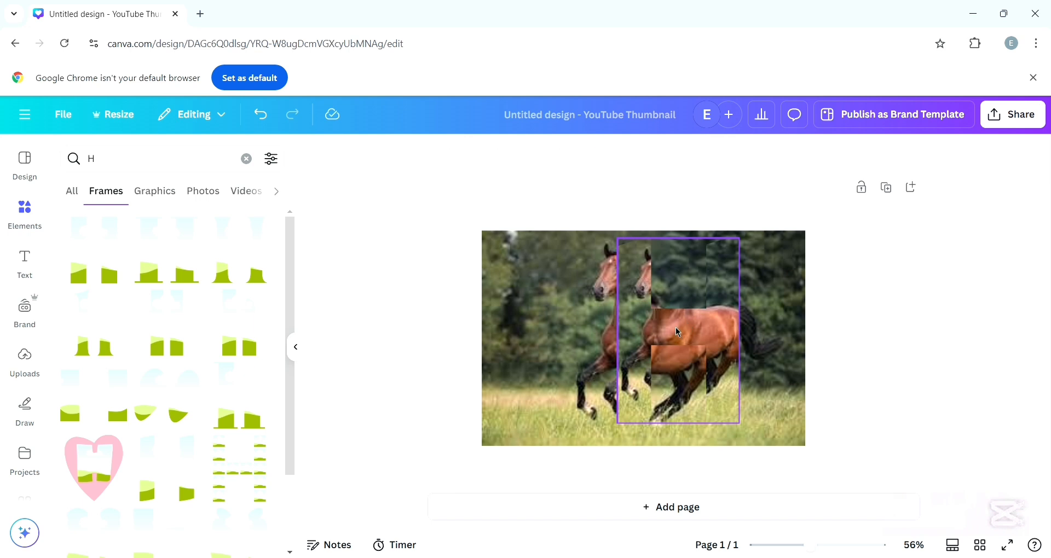
- Reposition and enlarge the image inside the H frame so it lines up exactly with the horse photo behind it
double_click(676, 328)
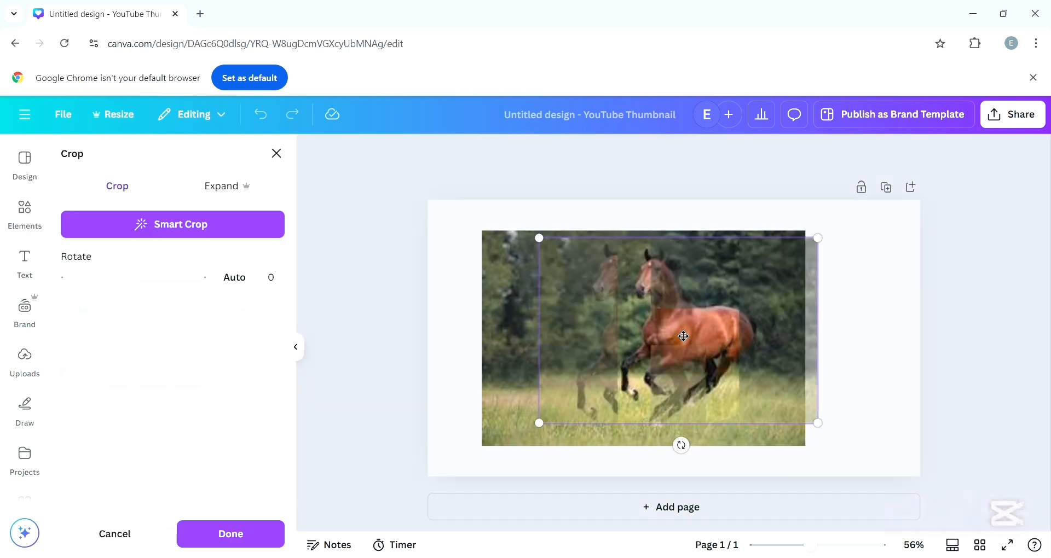
left_click_drag(545, 246, 502, 254)
left_click_drag(548, 303, 526, 319)
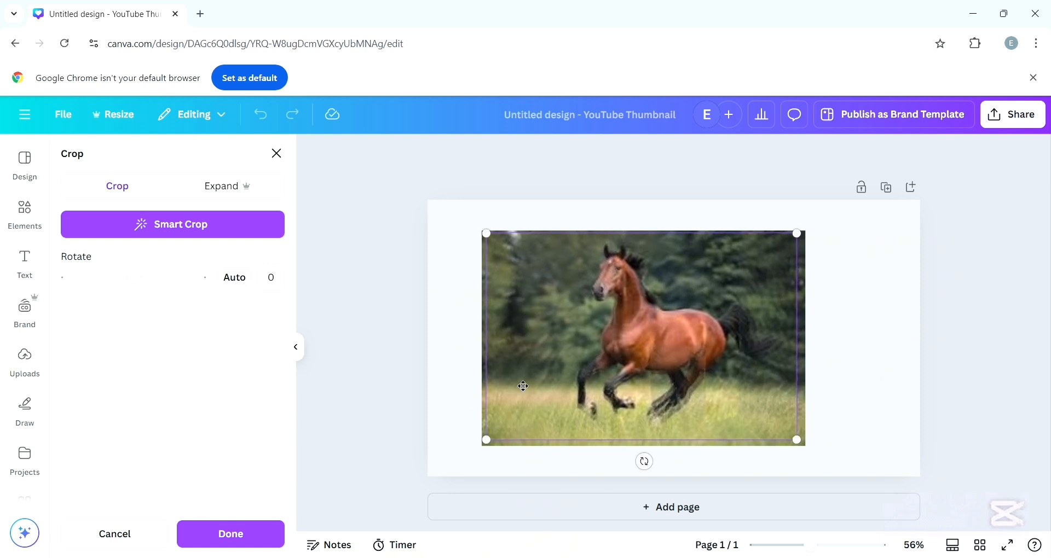
left_click_drag(797, 439, 809, 450)
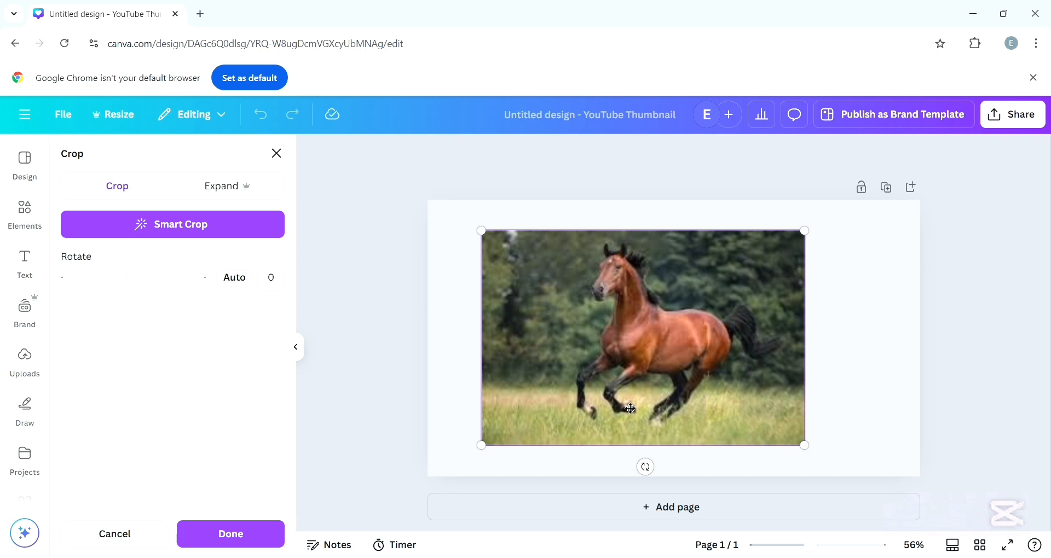
left_click(691, 340)
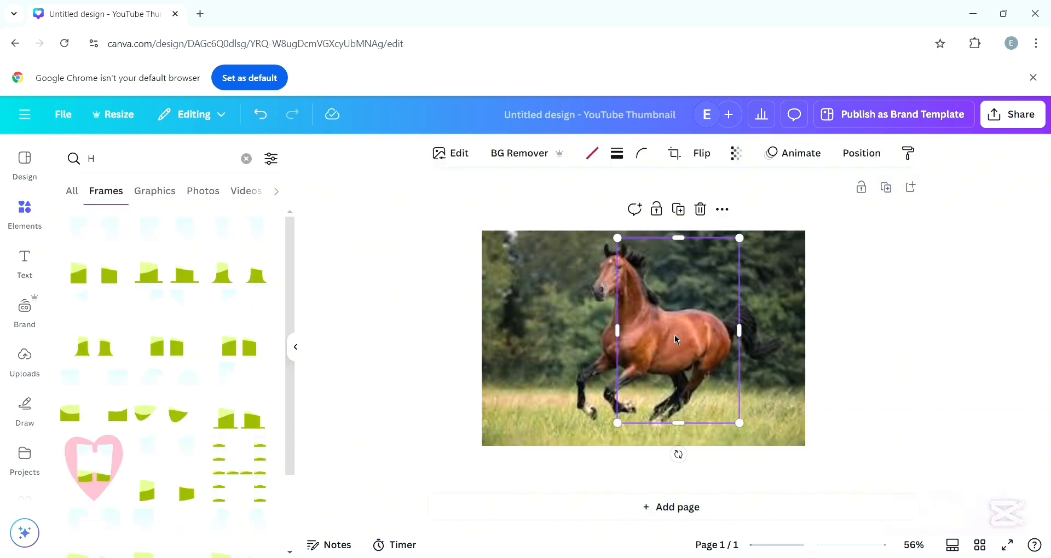
- Duplicate the filled H frame and set the copy's brightness to -100
left_click(679, 210)
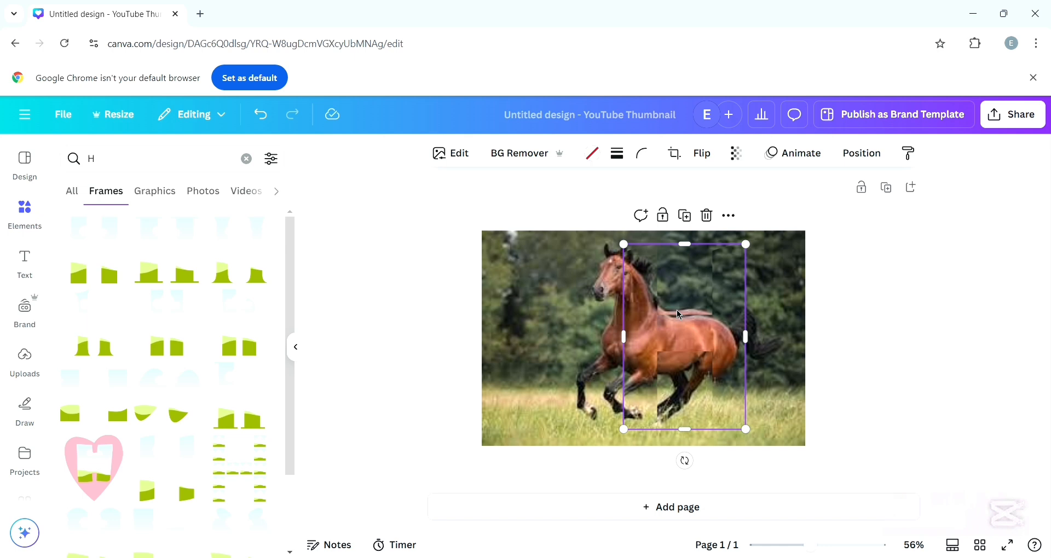
left_click(452, 154)
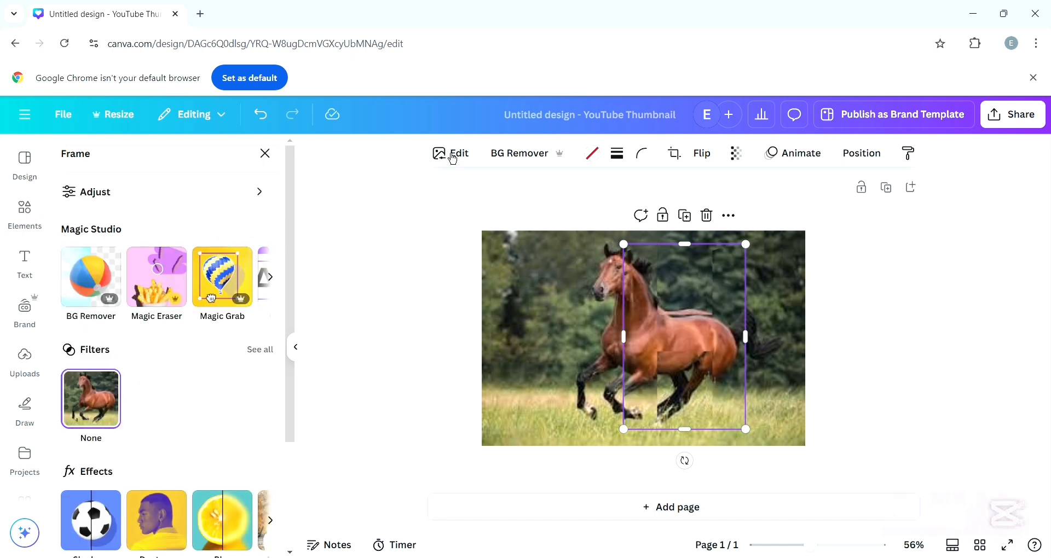
left_click(198, 193)
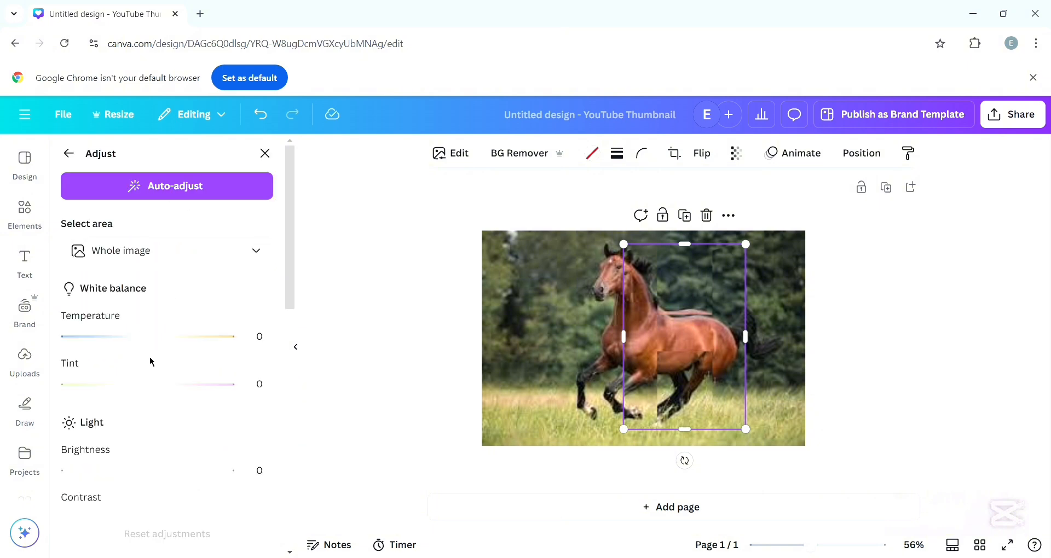
left_click_drag(151, 475, 65, 472)
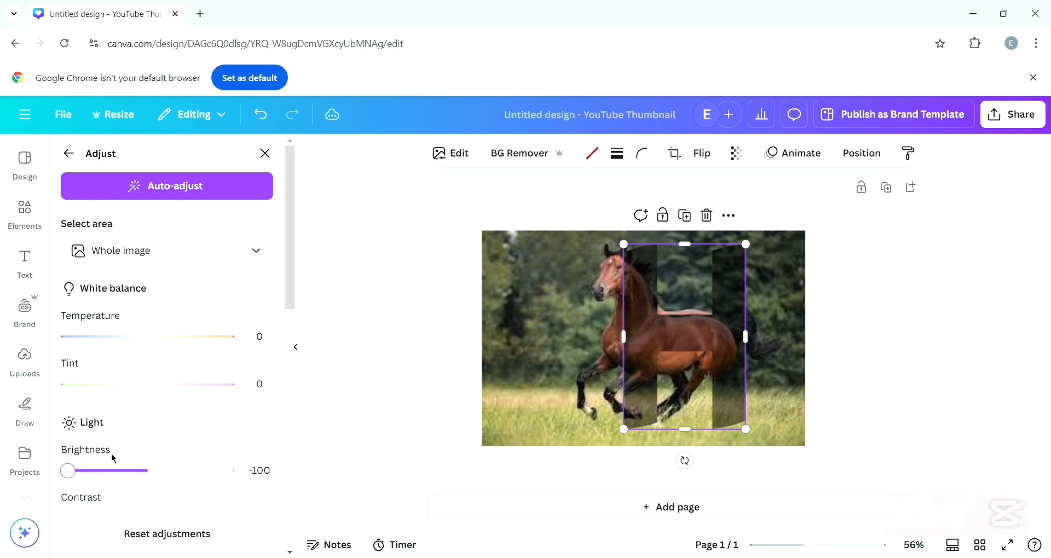
- Send the darkened H copy backward, one layer behind the original H frame
left_click(734, 219)
mouse_move(771, 404)
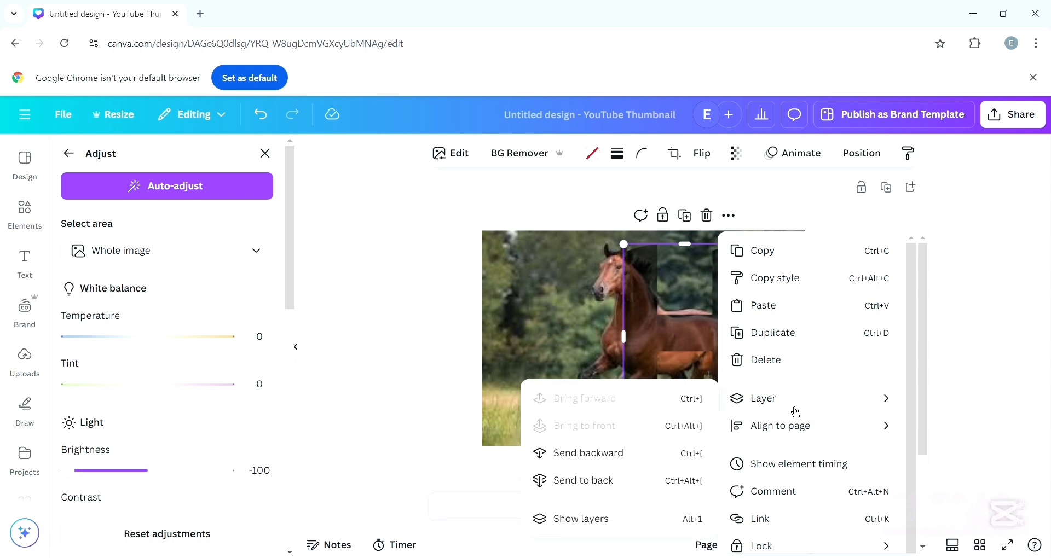
left_click(604, 467)
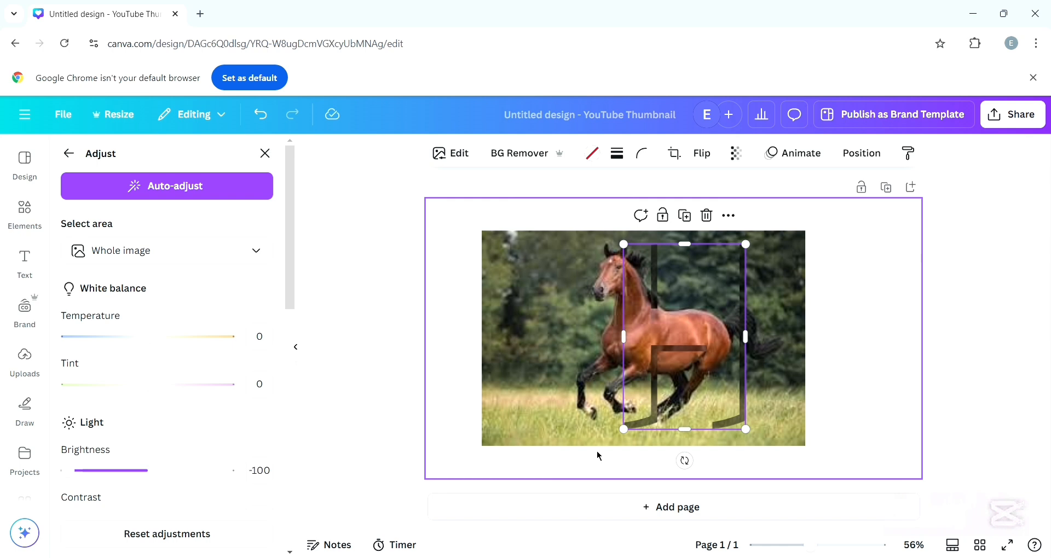
- Give the front H frame a solid white border with a weight of 6
left_click(627, 317)
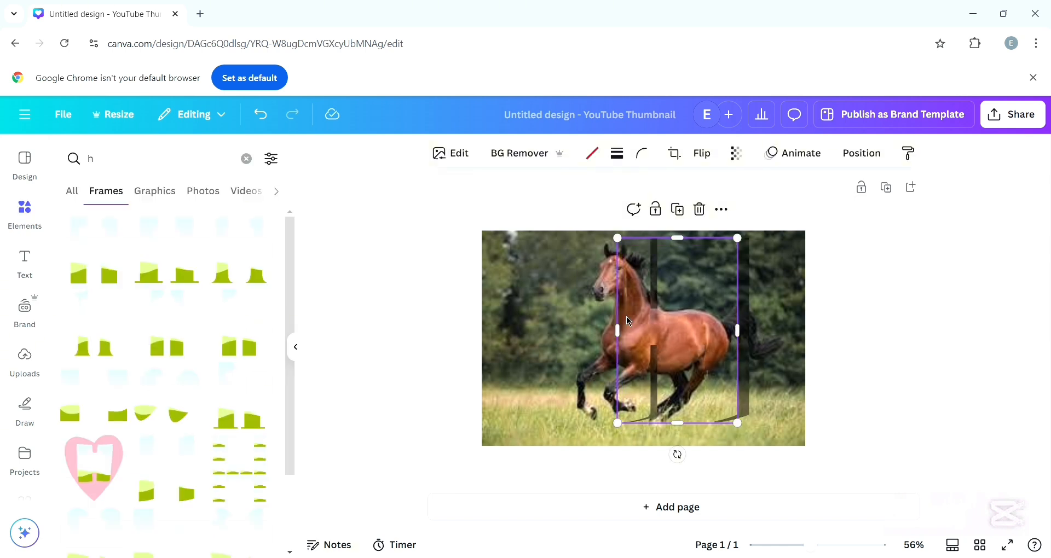
left_click(618, 157)
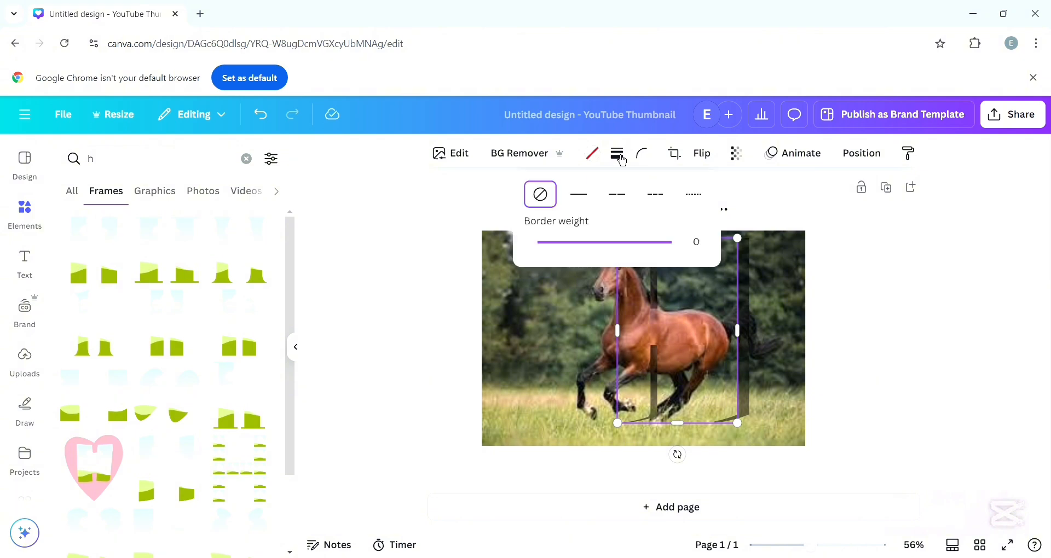
left_click(572, 208)
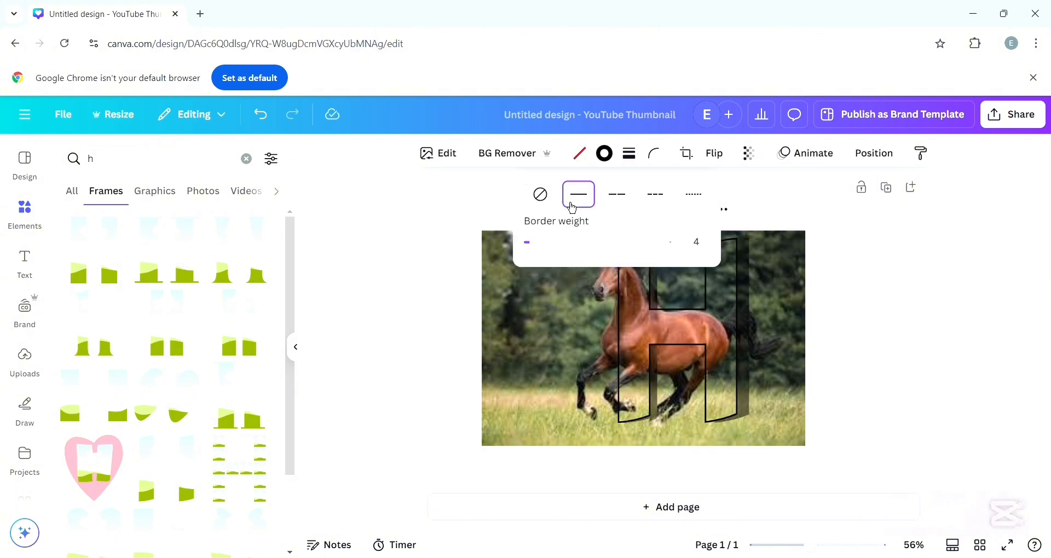
left_click_drag(530, 246, 542, 261)
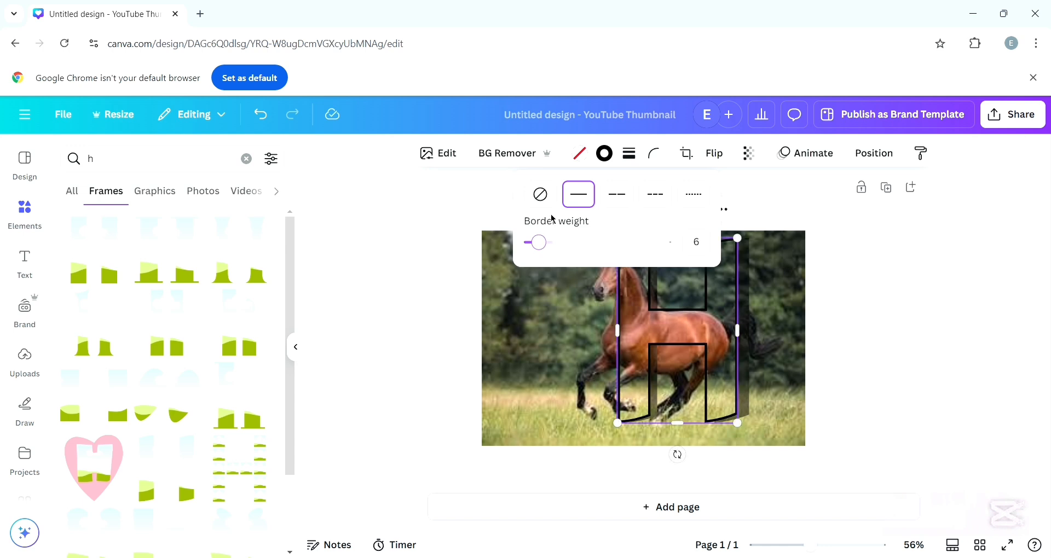
left_click(606, 164)
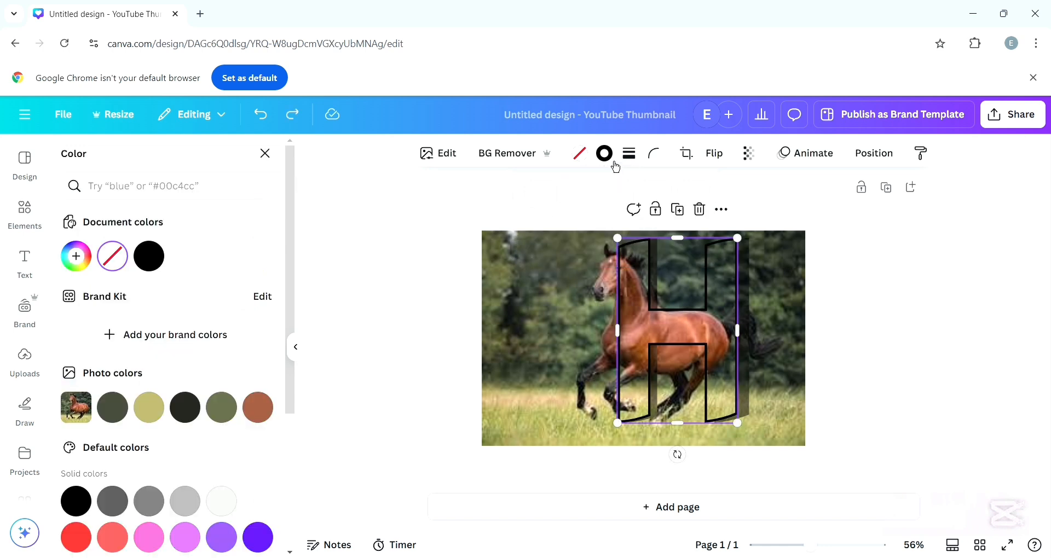
left_click(263, 514)
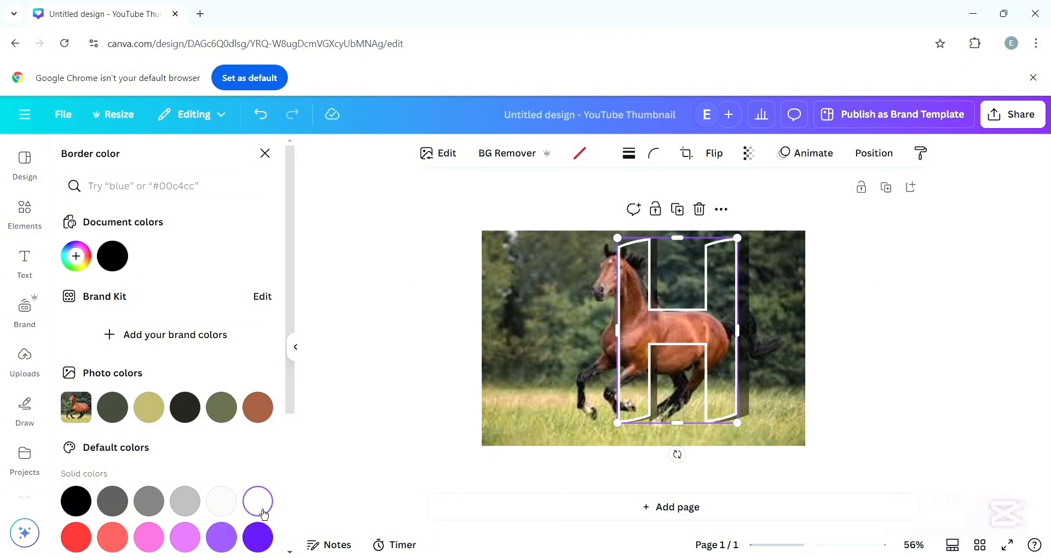
- Remove the background from the full horse photo behind the letters
left_click(493, 275)
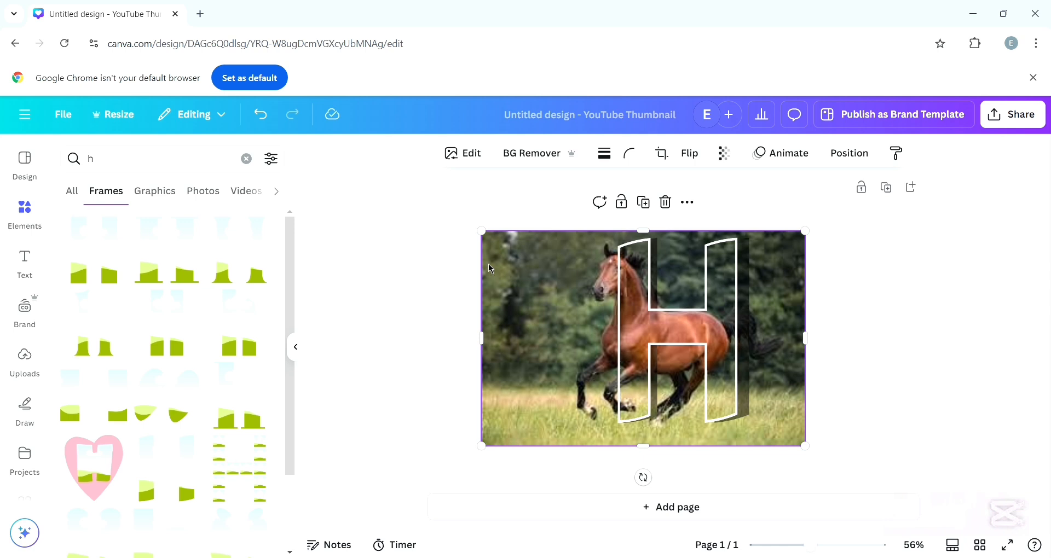
left_click(518, 159)
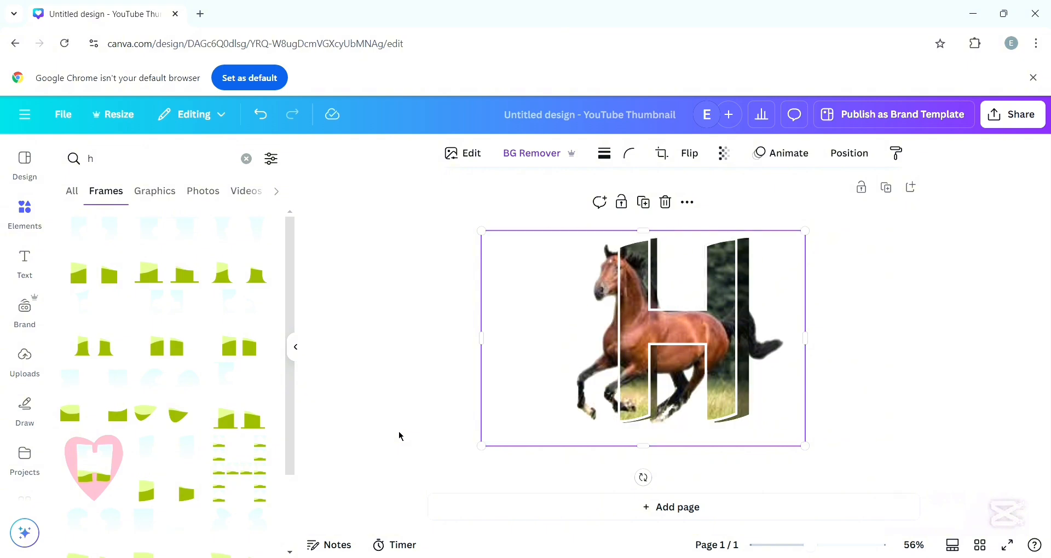
- Move the horse cutout above both H layers and crop its empty margins close to the horse
left_click(687, 204)
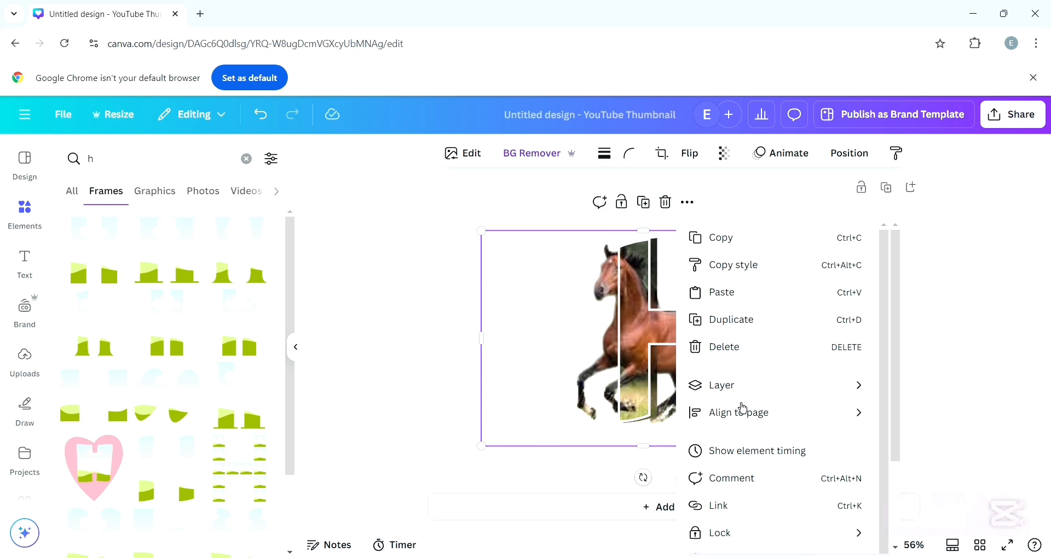
mouse_move(739, 397)
left_click(603, 520)
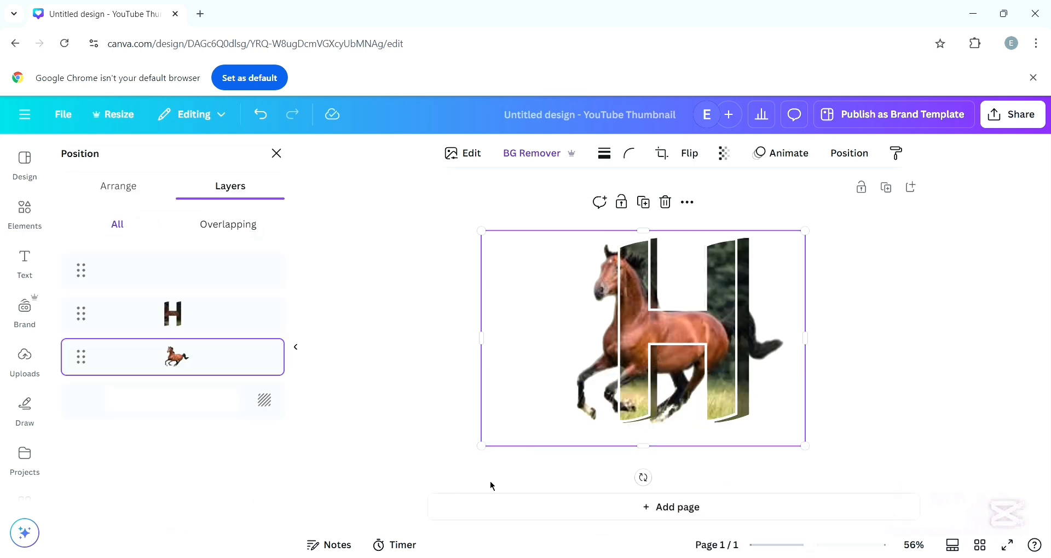
left_click_drag(219, 356, 219, 263)
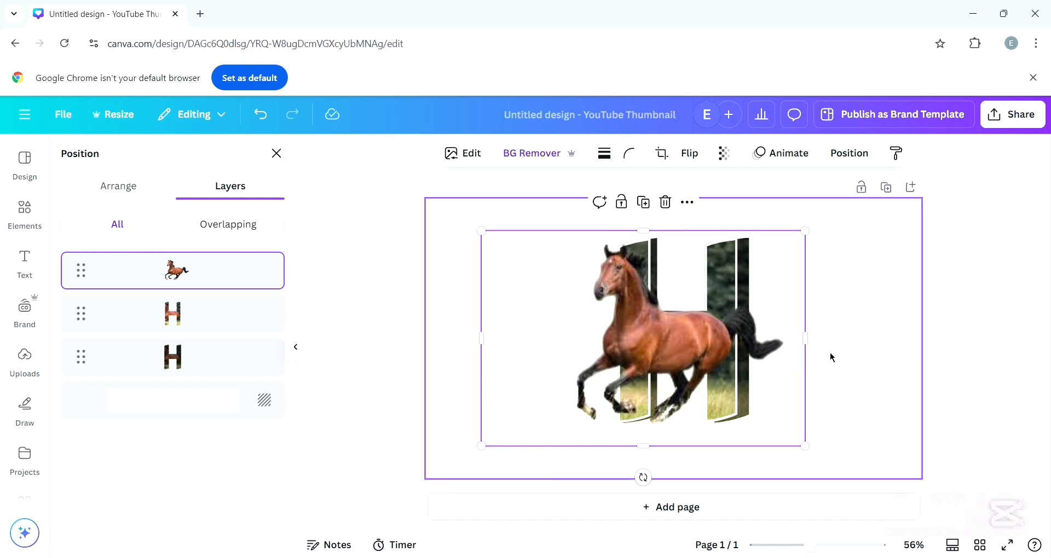
left_click_drag(805, 399, 793, 399)
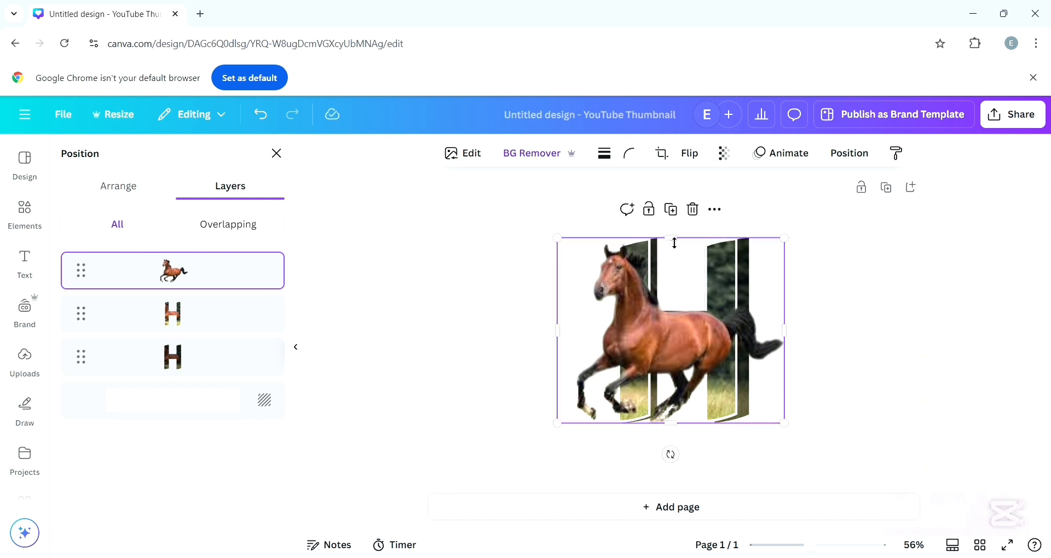
- Duplicate the cropped horse cutout and align the copy exactly over the original
left_click(671, 210)
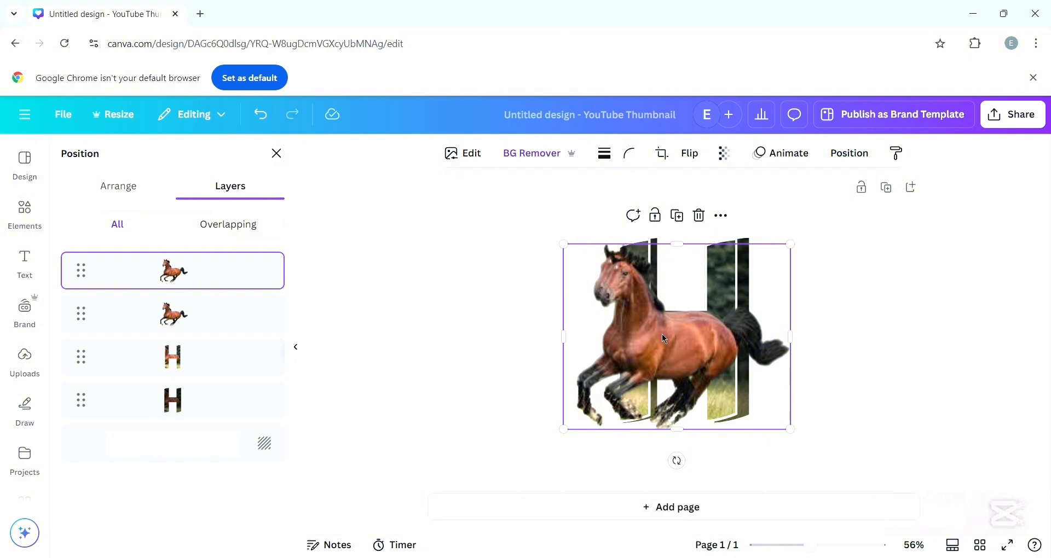
left_click_drag(662, 340, 661, 342)
left_click_drag(656, 337, 660, 340)
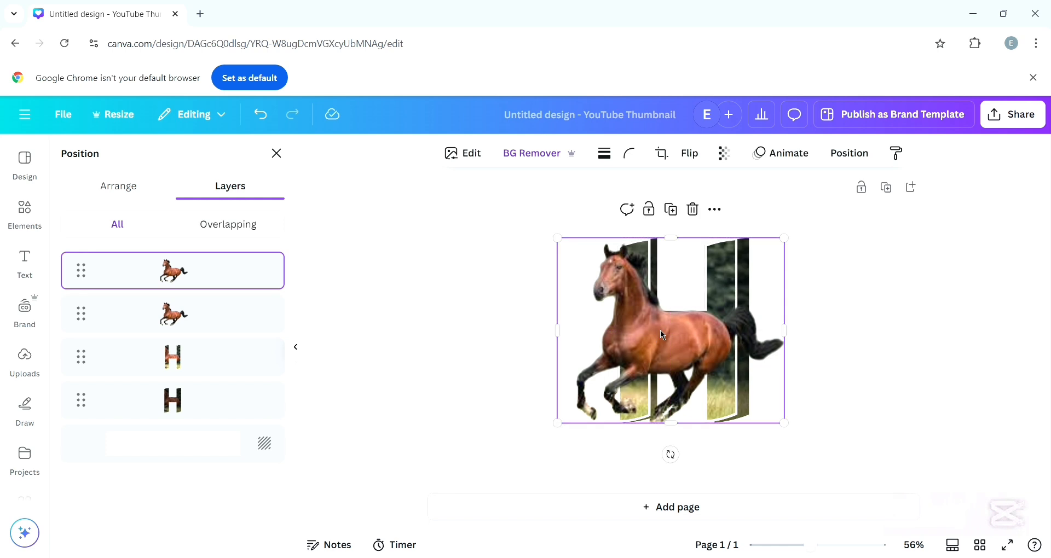
- Crop the duplicate horse cutout to its front part and the original to its hindquarters, leaving the H's lower opening clear
left_click_drag(790, 333, 662, 354)
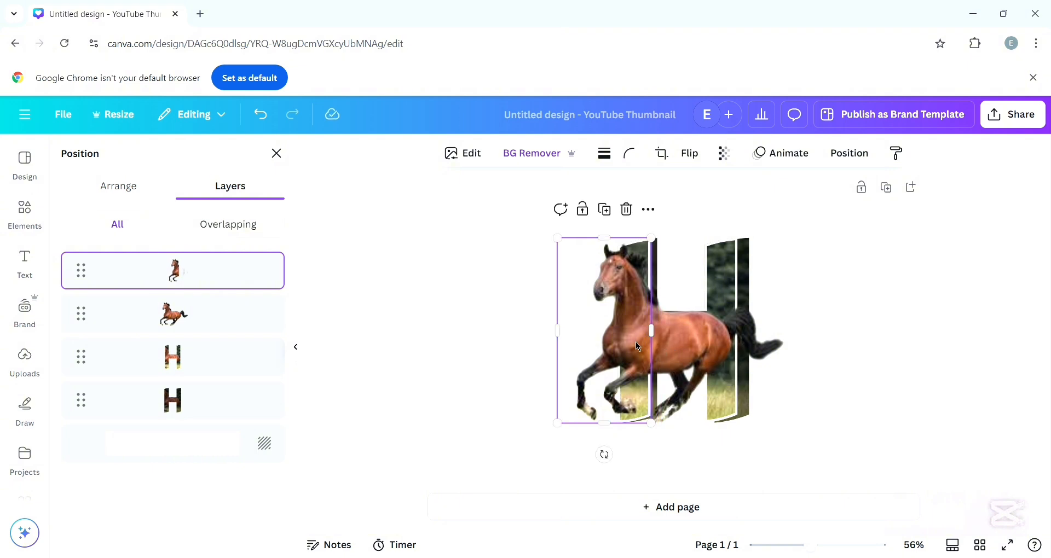
left_click(628, 219)
left_click(677, 353)
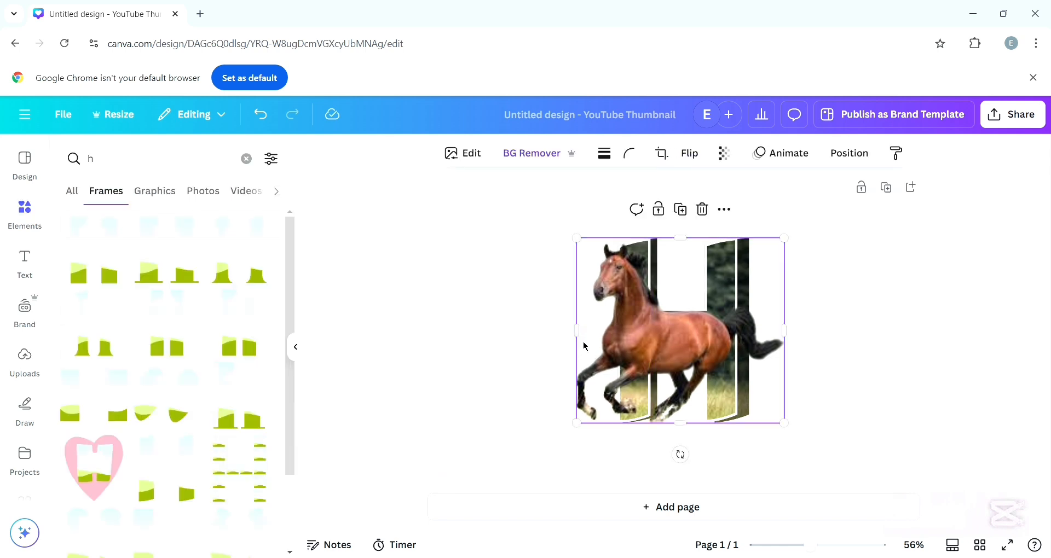
left_click_drag(576, 330, 712, 360)
left_click(803, 340)
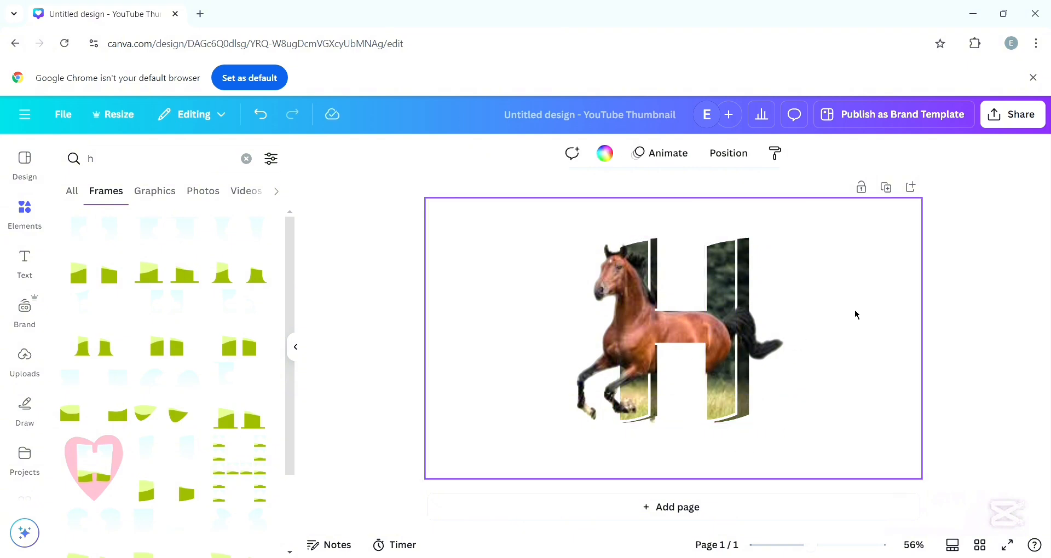
- Download the design as a PNG with a transparent background
left_click(1026, 122)
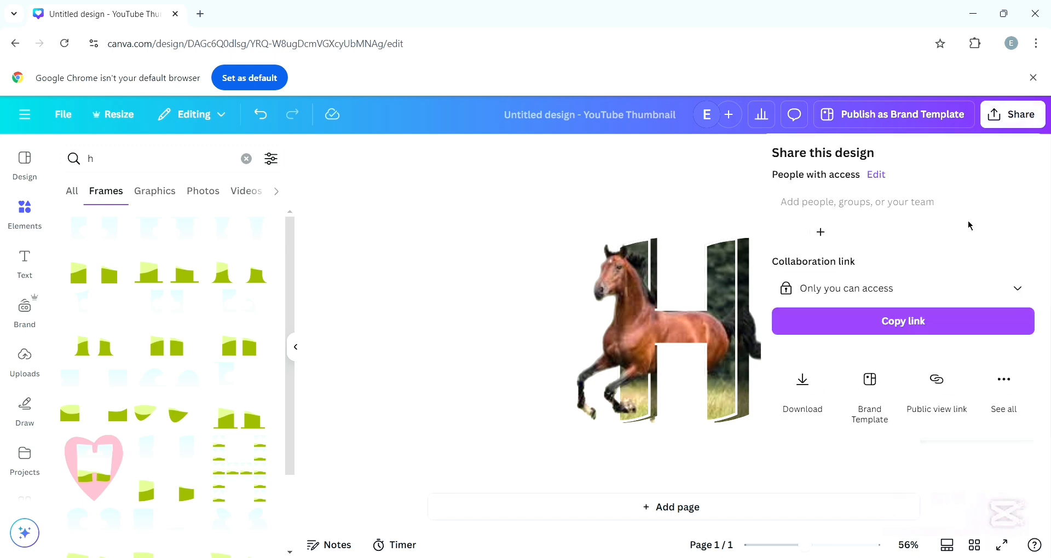
left_click(817, 398)
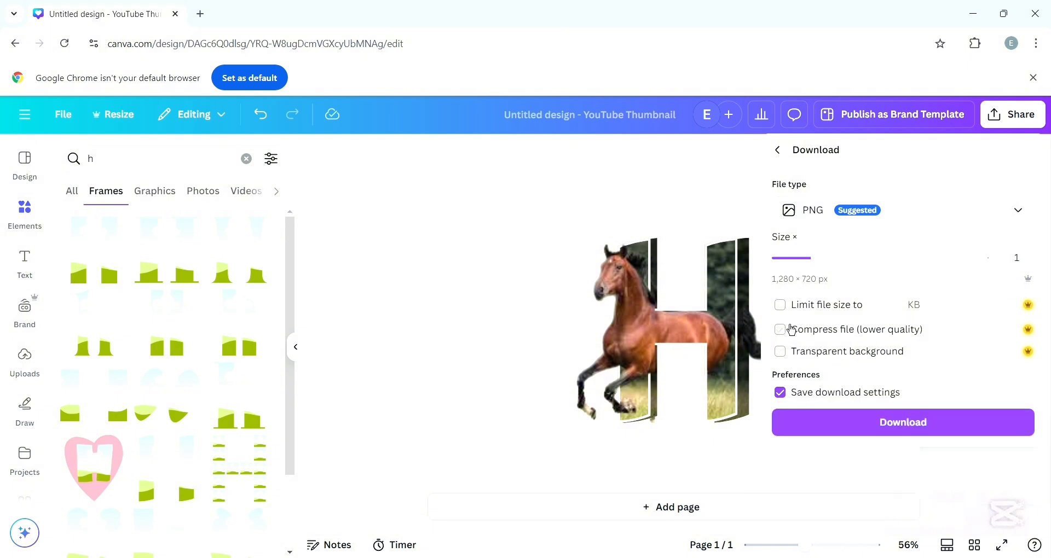
left_click(783, 356)
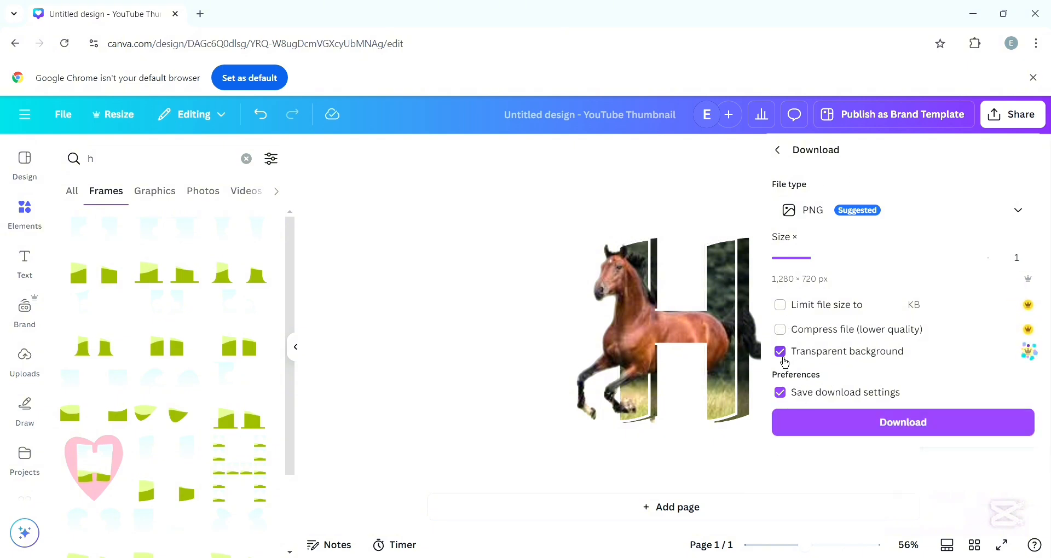
left_click(841, 431)
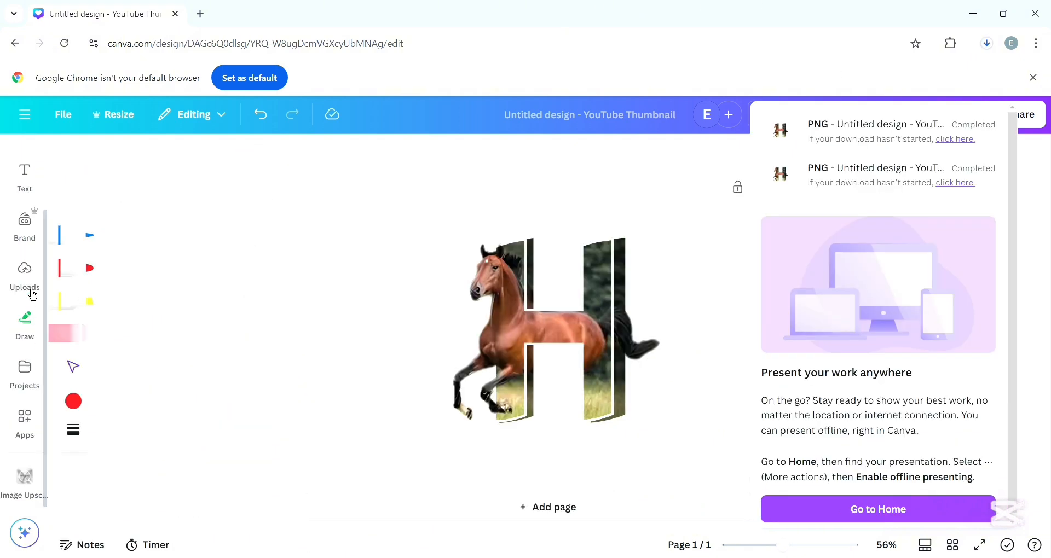
- Upload the downloaded transparent PNG of the horse and H to the project's image uploads
mouse_move(31, 284)
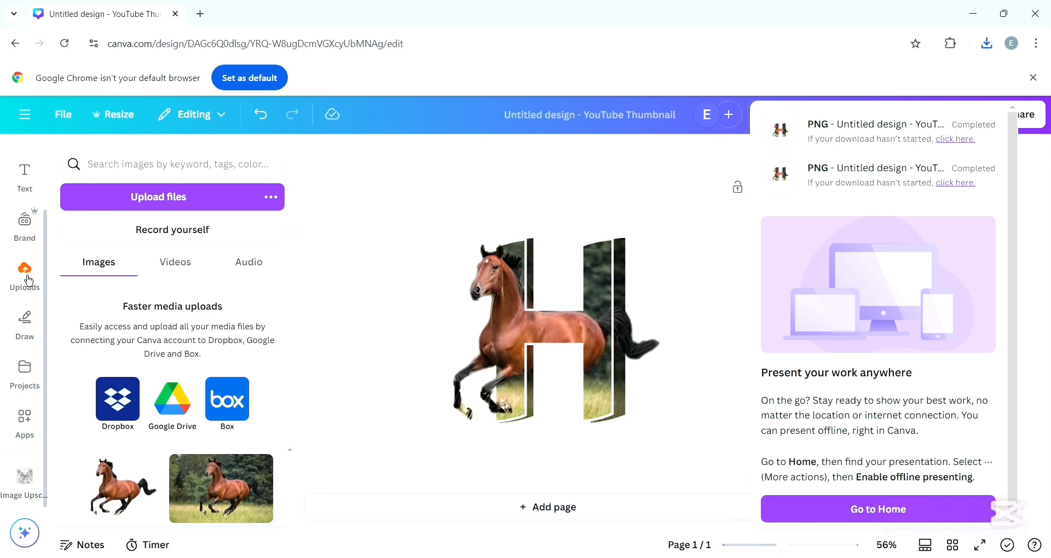
left_click(28, 280)
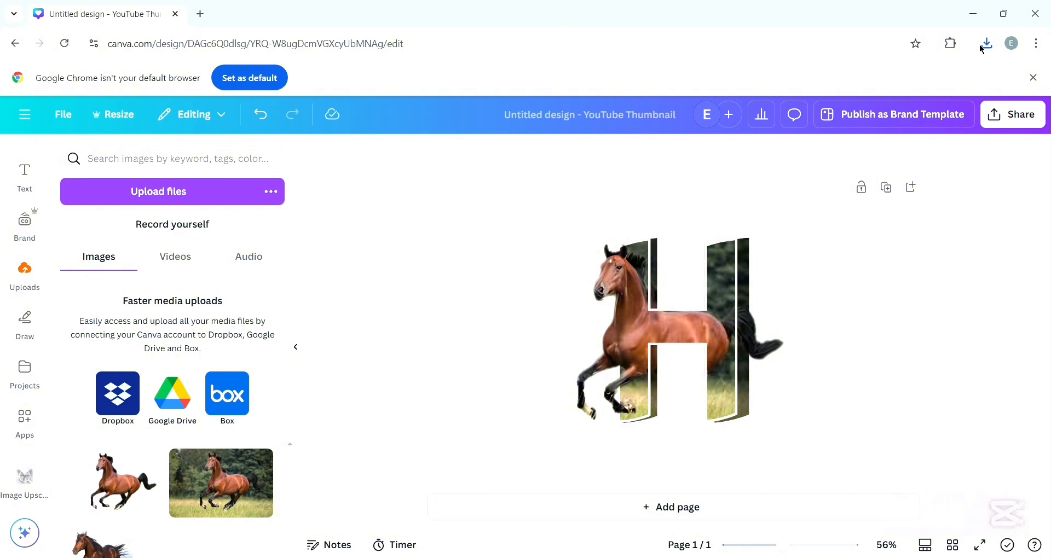
left_click_drag(981, 47, 241, 332)
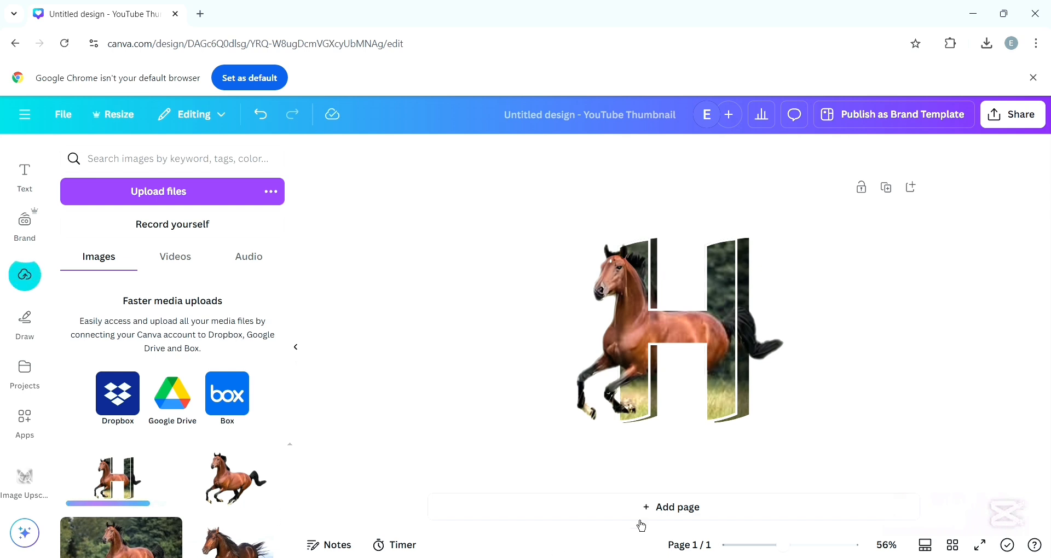
- Add a second page and give its background a solid bright cyan colour
left_click(665, 515)
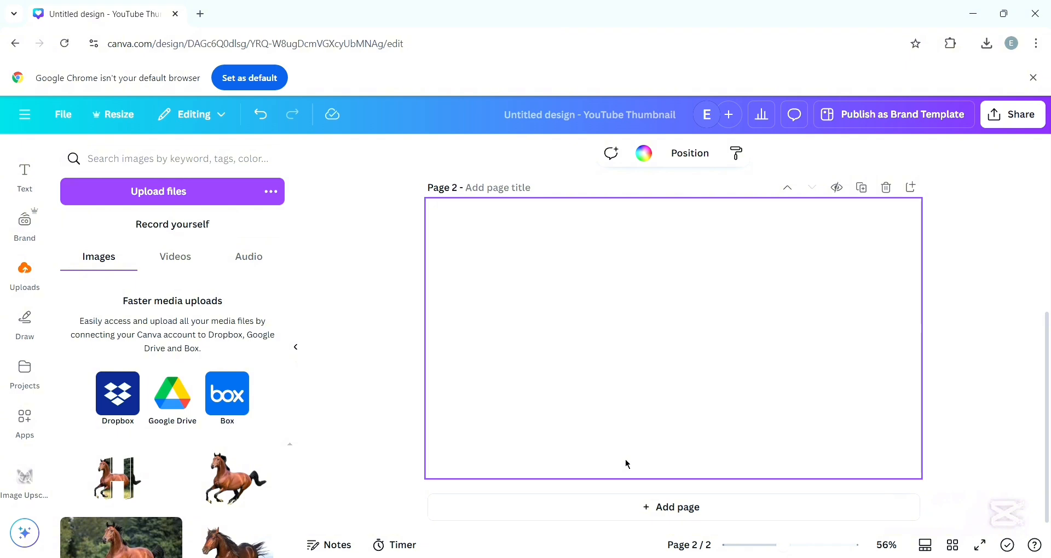
left_click(644, 153)
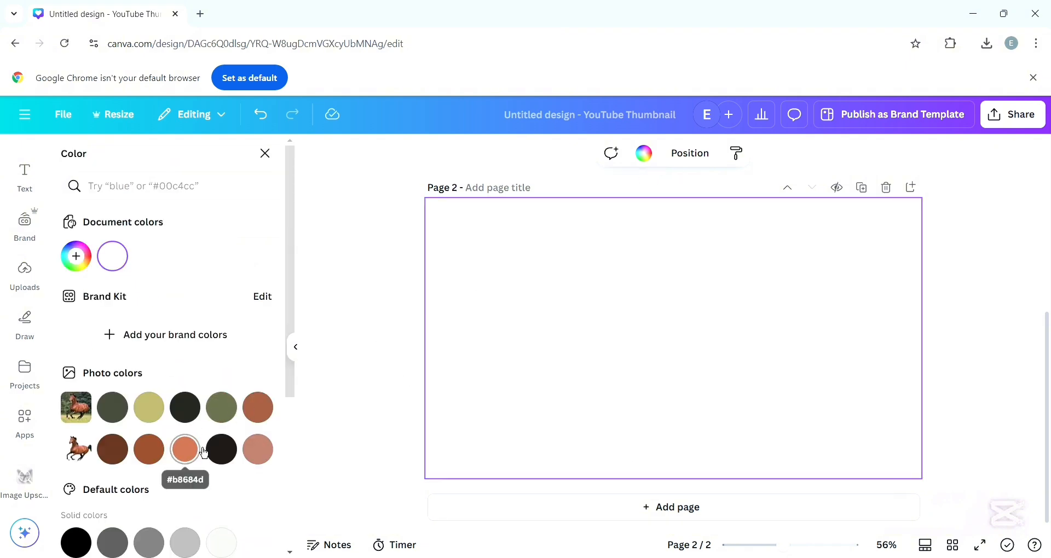
scroll(181, 446, "down", 5)
scroll(171, 450, "up", 5)
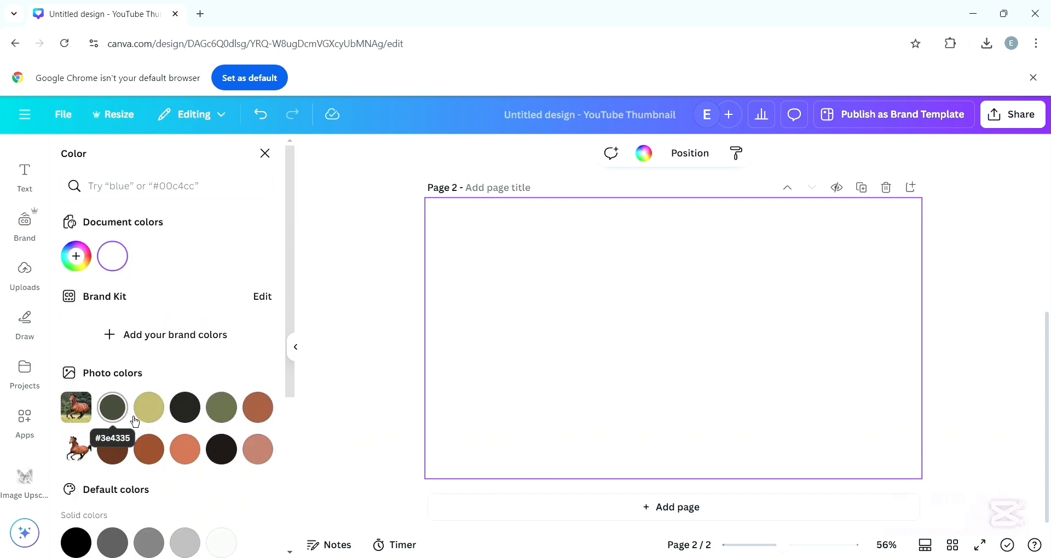
left_click(76, 257)
left_click(171, 407)
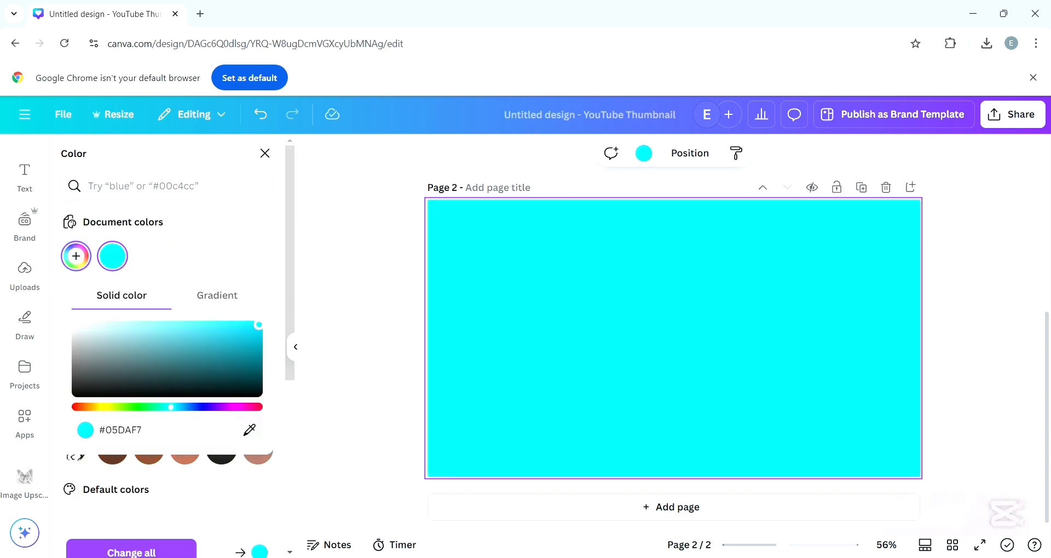
left_click(172, 408)
left_click(386, 448)
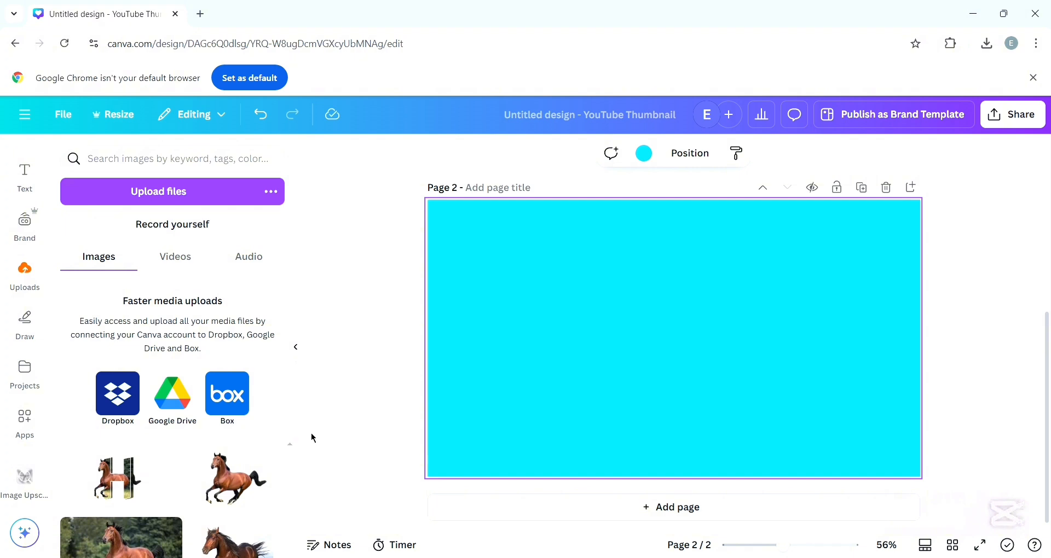
- Place the uploaded horse-and-H image on page 2 and move it up to the page's upper edge
left_click_drag(137, 485, 580, 285)
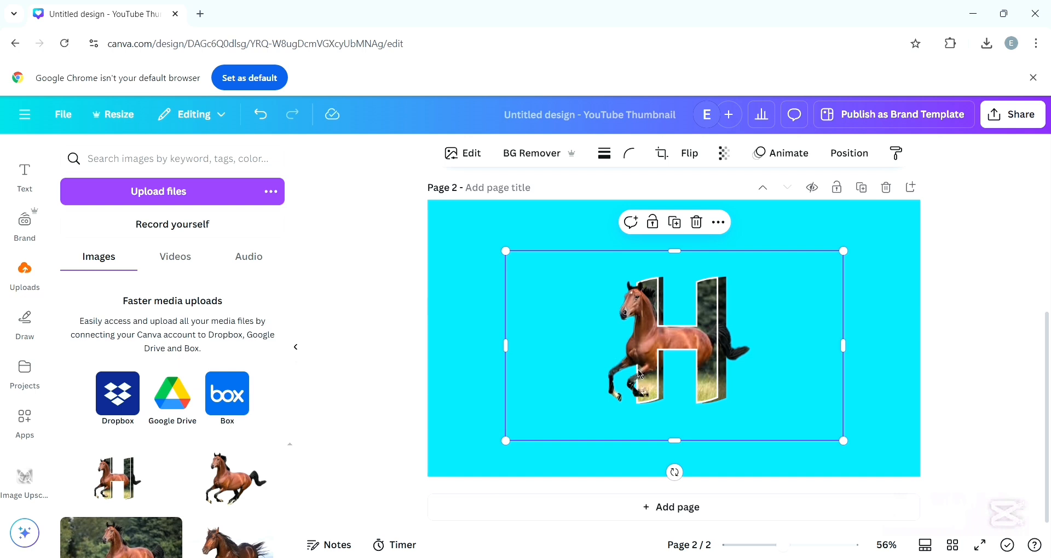
left_click_drag(645, 376, 639, 325)
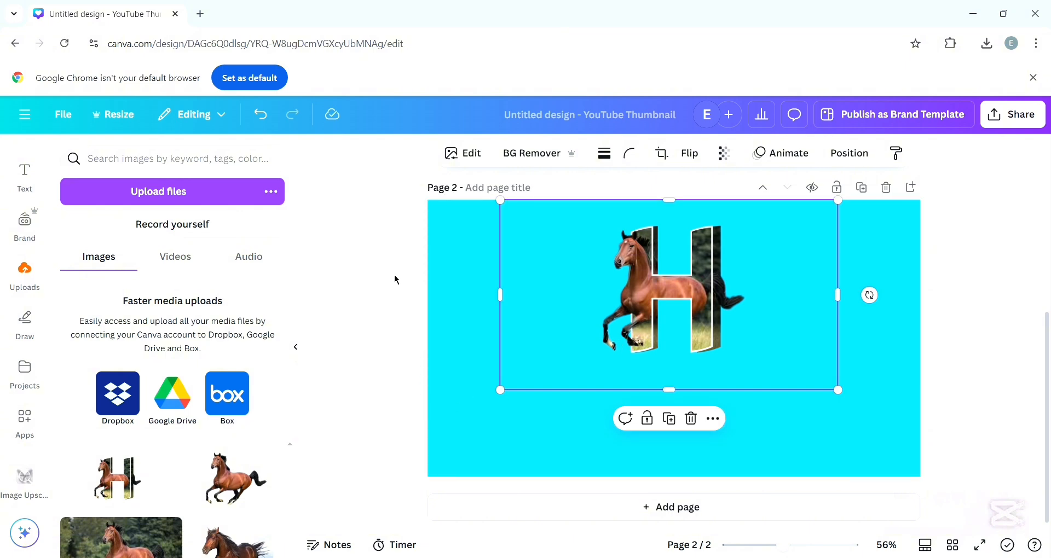
- Apply a Drop shadow to the horse-and-H image and set the shadow distance to 26
left_click(470, 163)
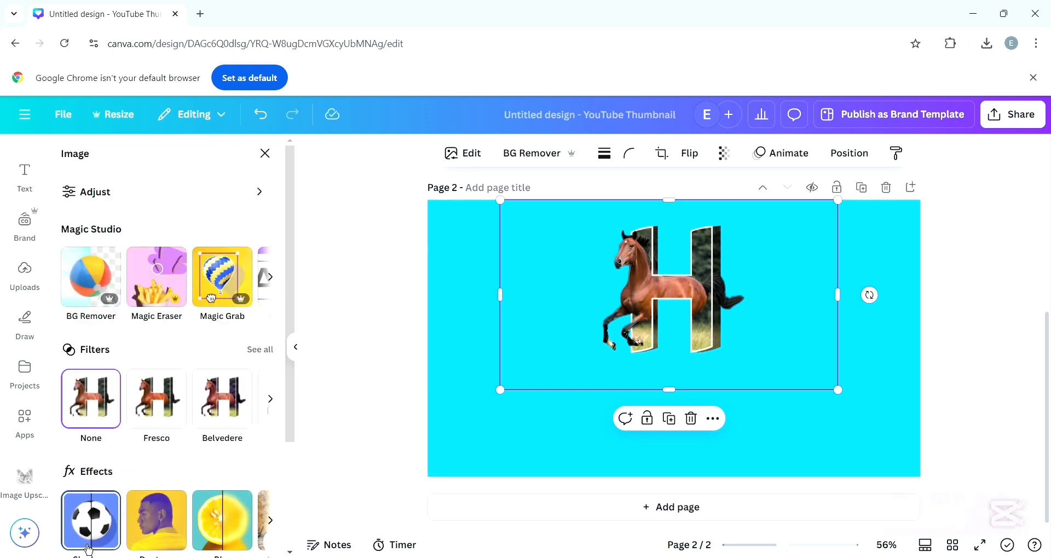
scroll(88, 547, "down", 3)
left_click(89, 378)
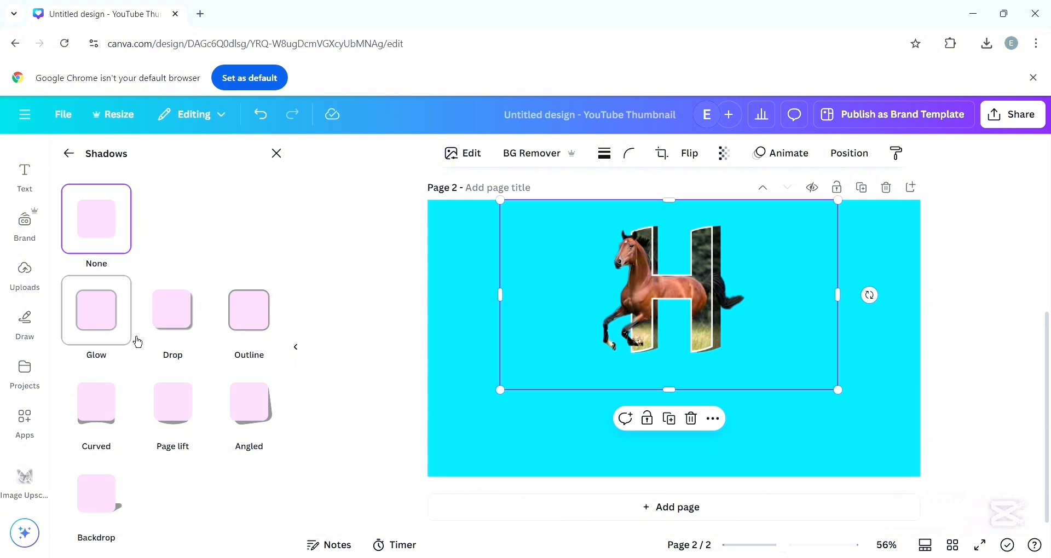
left_click(164, 337)
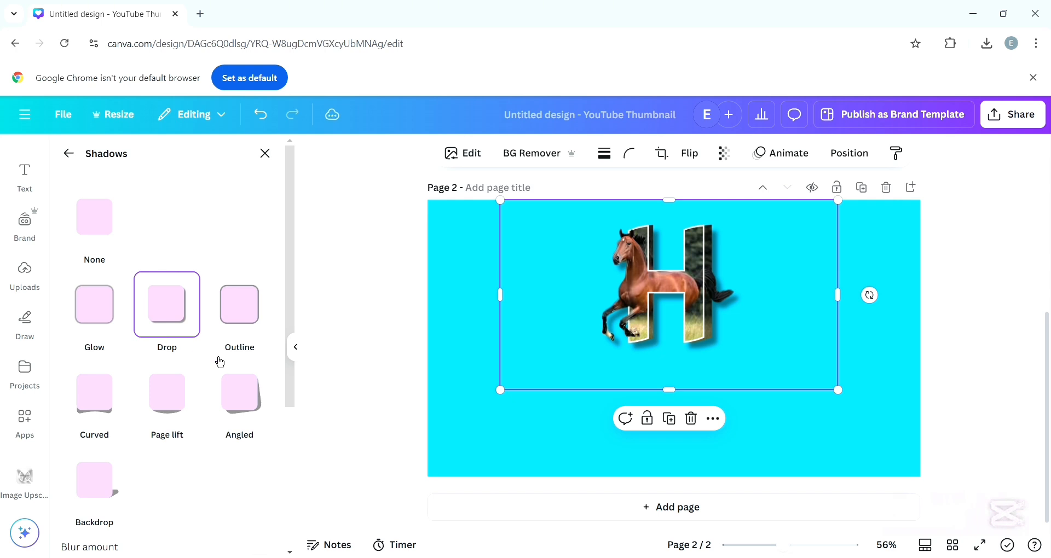
scroll(176, 438, "down", 4)
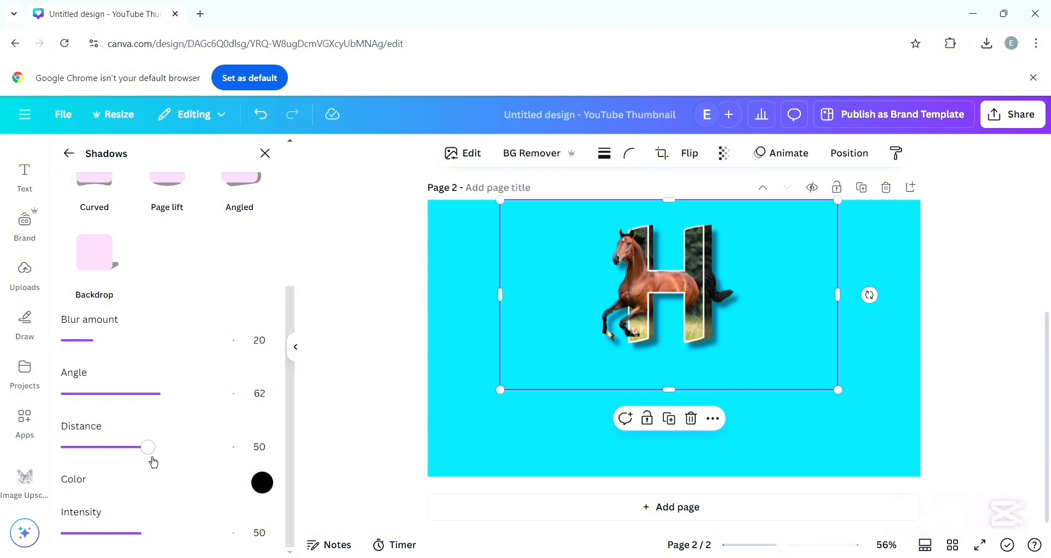
left_click_drag(154, 463, 124, 463)
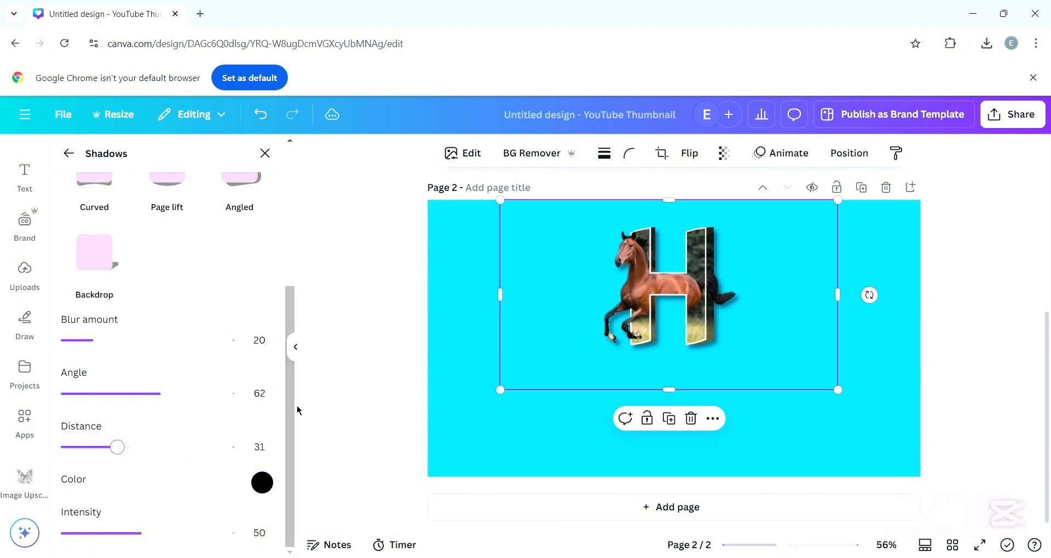
left_click(116, 461)
key("Left")
key("Left")
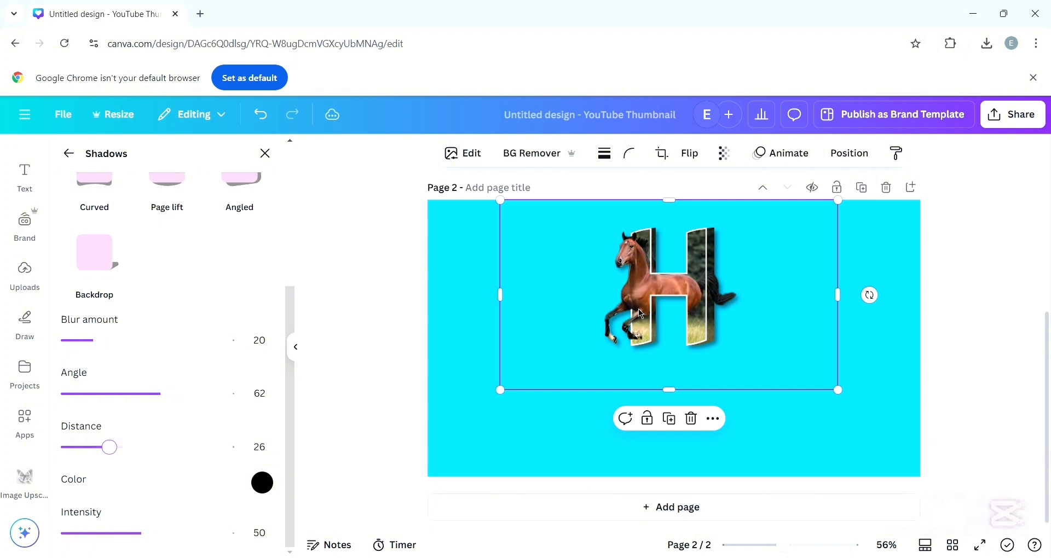
- Duplicate the shadowed image, flip the copy vertically and align it directly beneath the original as a reflection
left_click(669, 420)
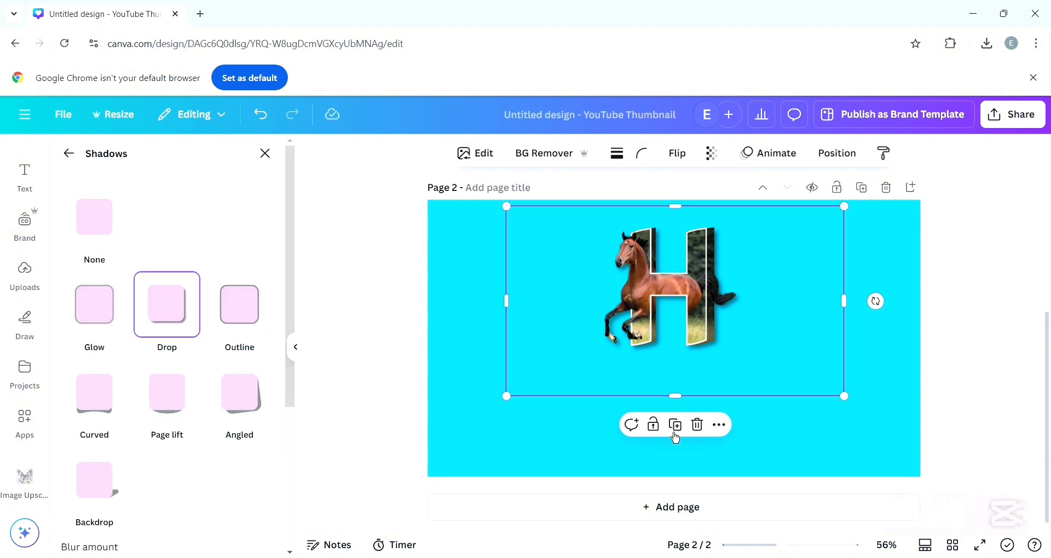
left_click(676, 433)
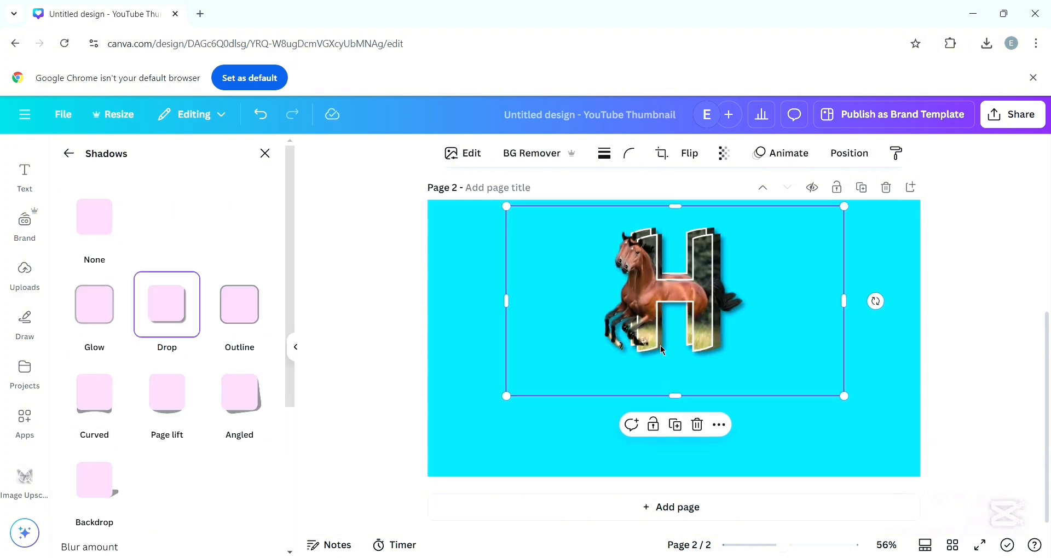
left_click_drag(672, 353, 662, 428)
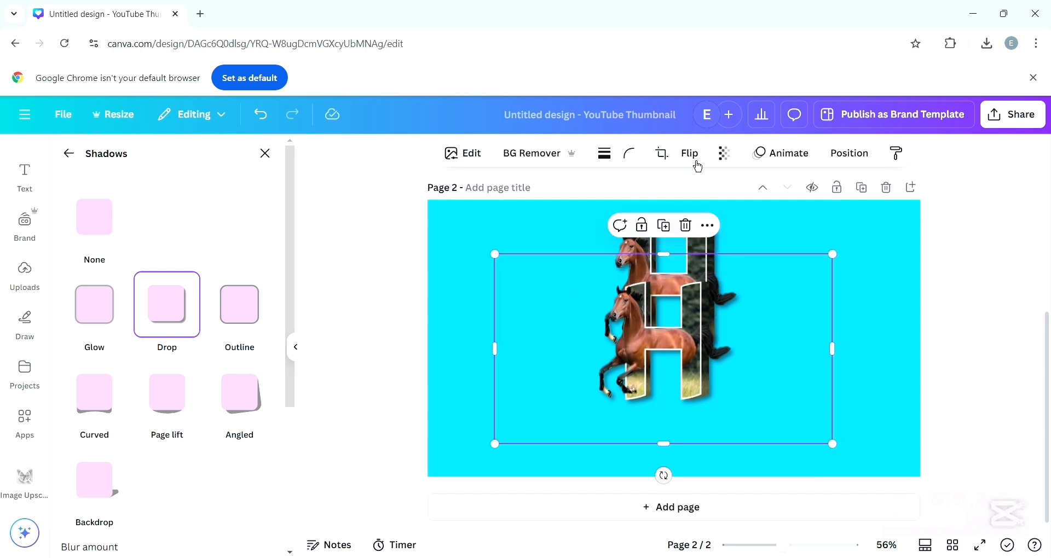
left_click(695, 159)
left_click(679, 233)
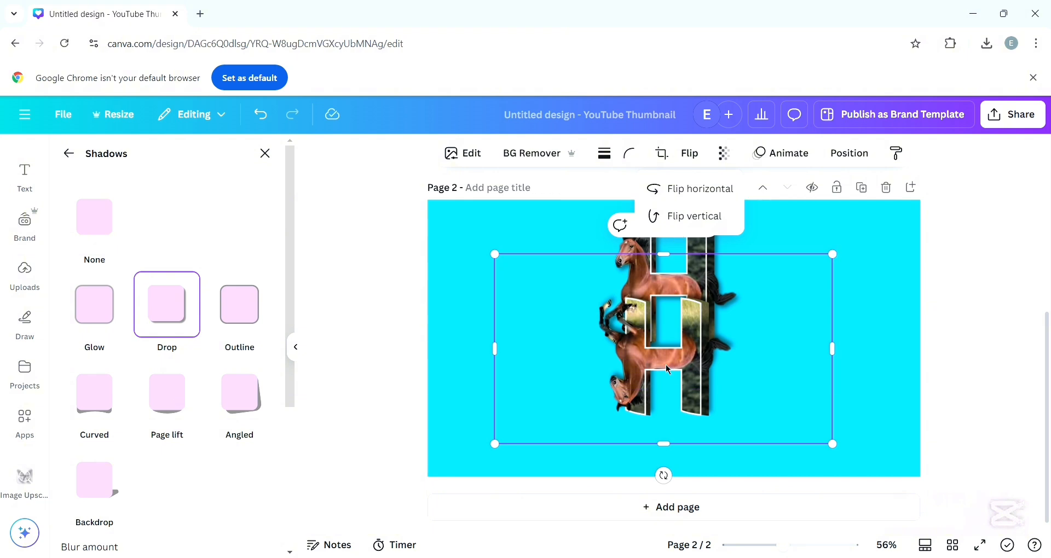
left_click_drag(667, 369, 673, 419)
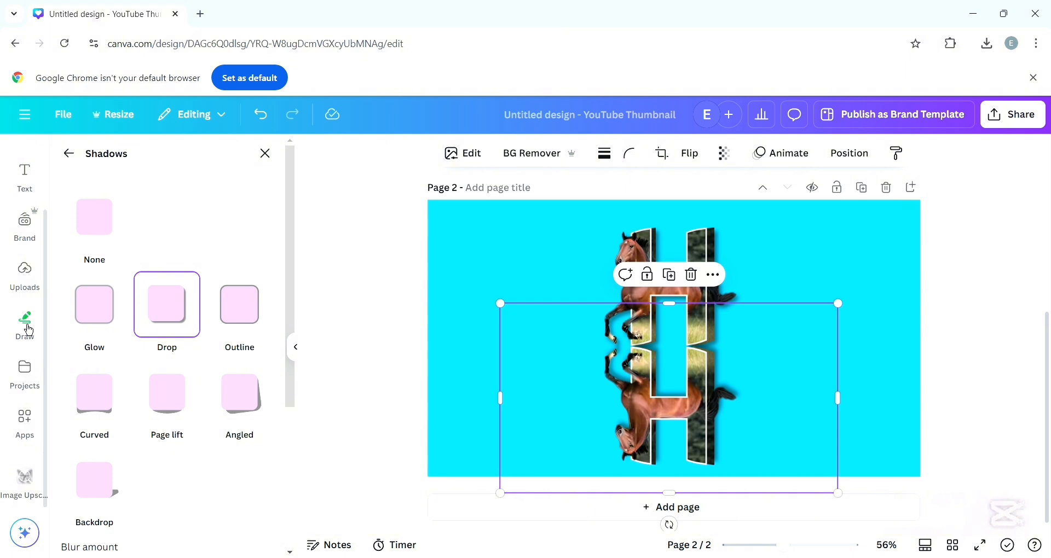
- Search the elements for "square" and add the rounded square shape to page 2
scroll(33, 366, "up", 1)
scroll(33, 366, "up", 2)
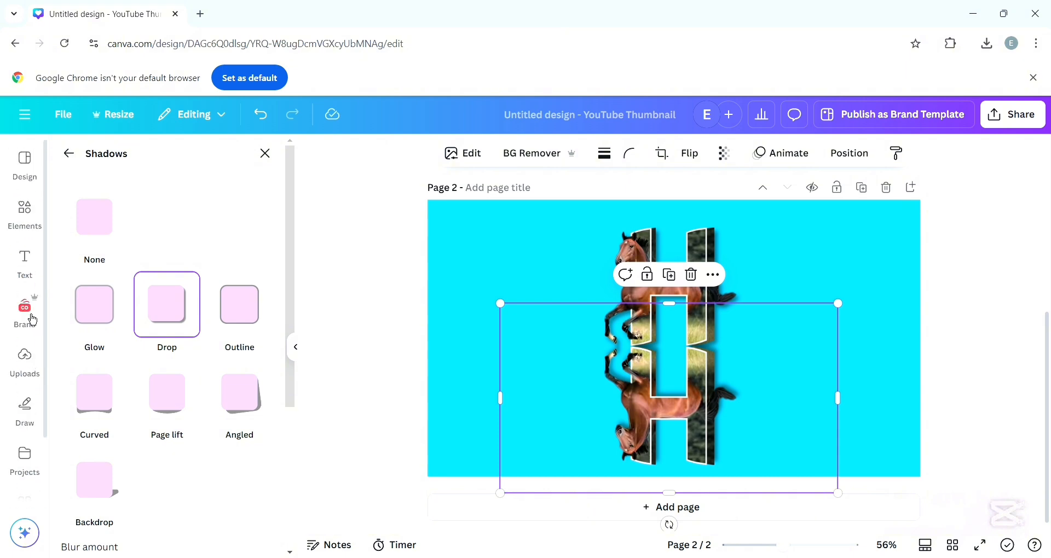
left_click(39, 232)
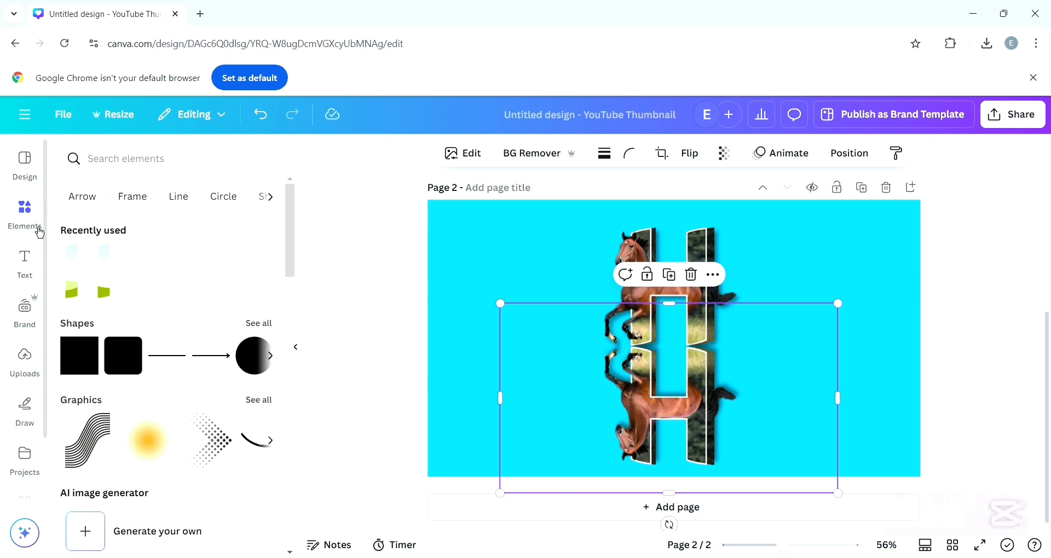
left_click(137, 159)
type("square")
key("Return")
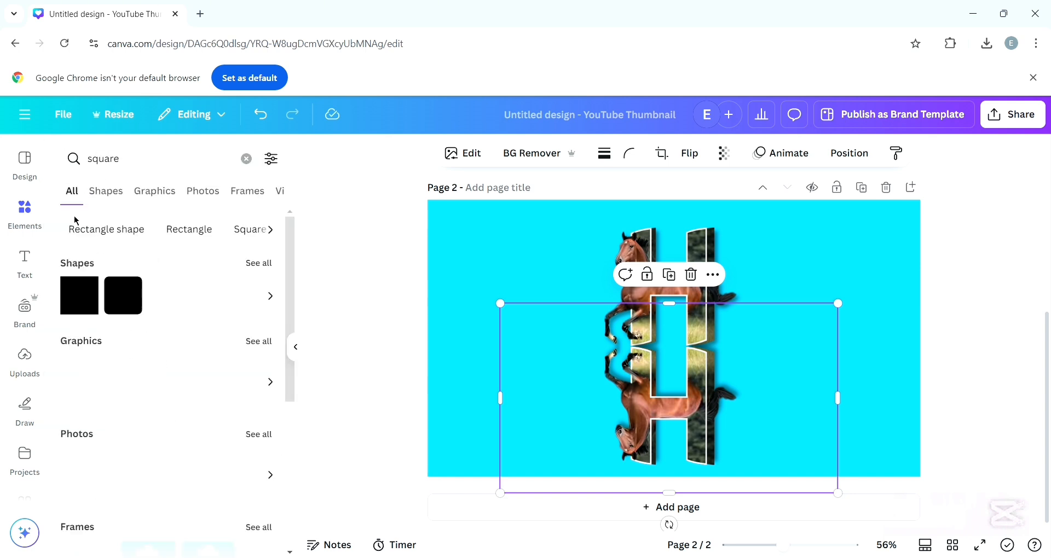
left_click(122, 313)
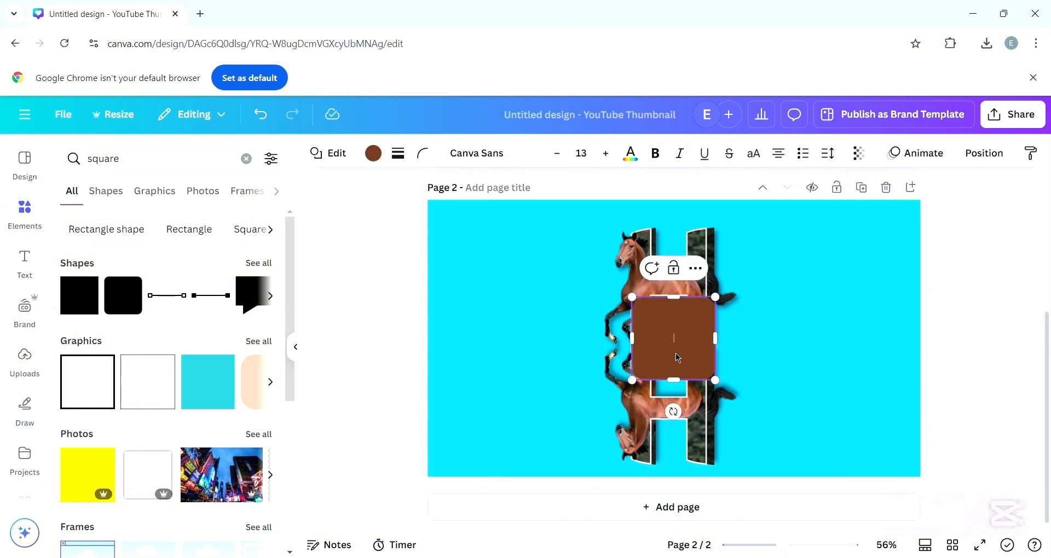
- Fill the rounded square with the black-to-gray gradient and set its style to a vertical, top-to-bottom fade
left_click(373, 154)
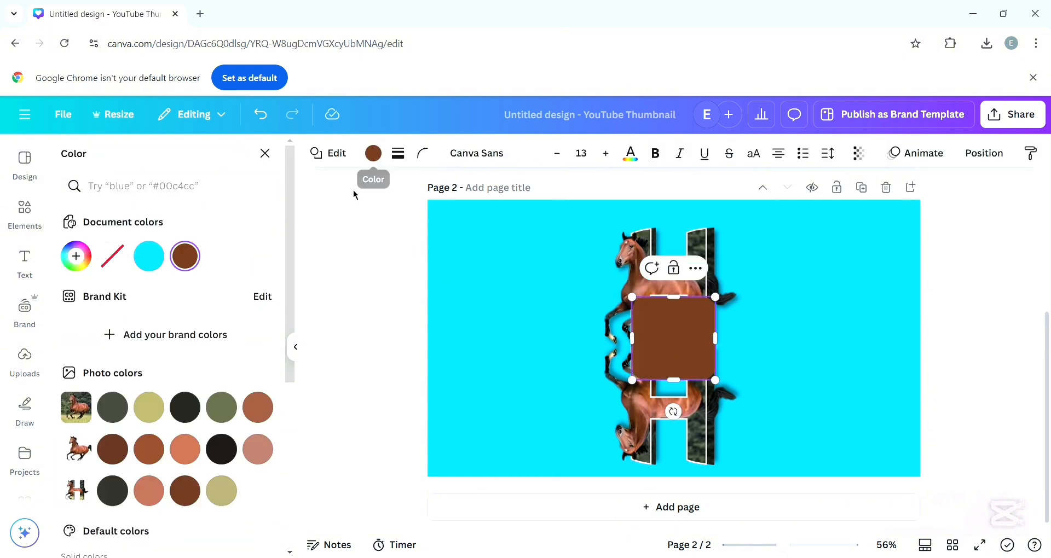
scroll(185, 426, "down", 5)
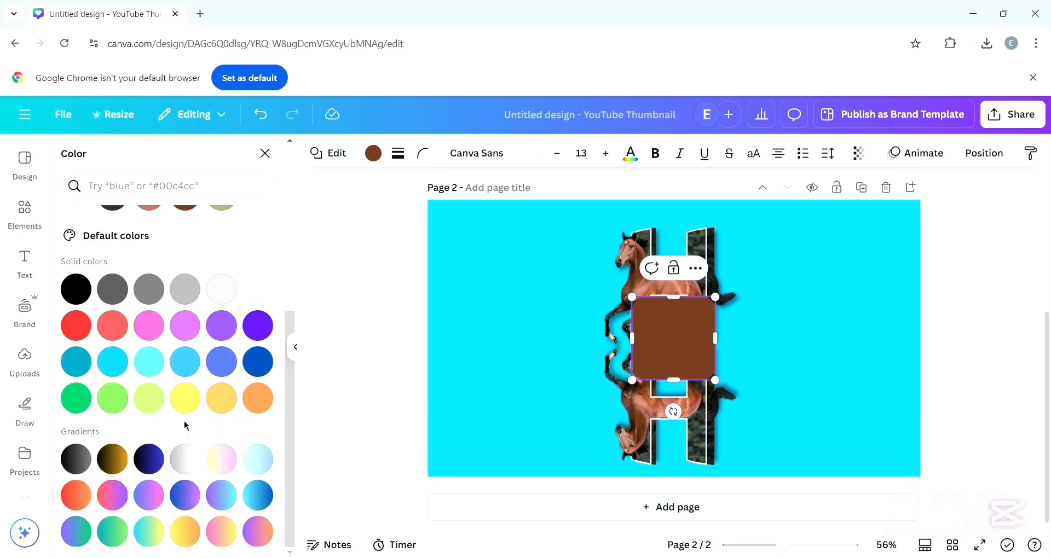
left_click(76, 458)
left_click(76, 257)
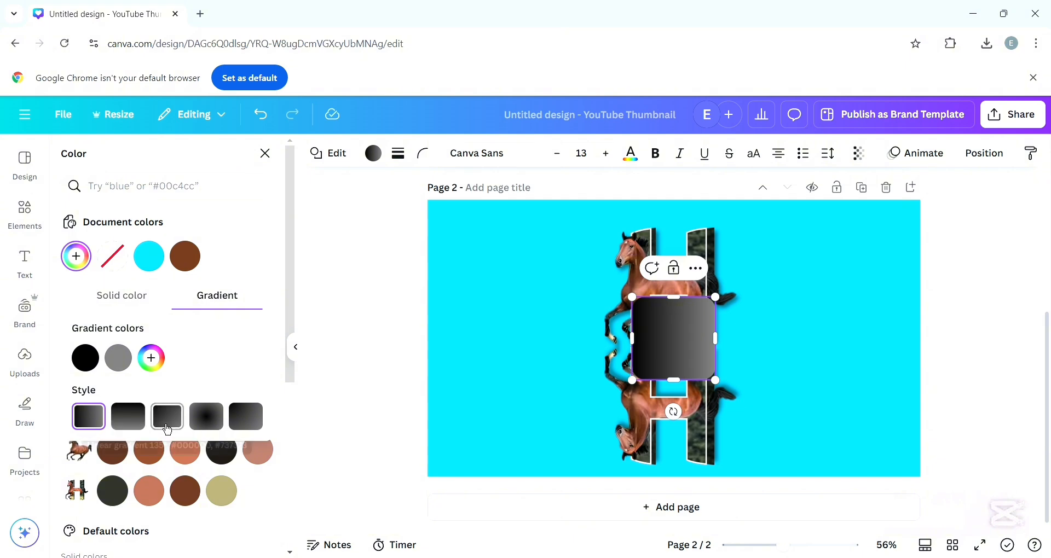
left_click(125, 425)
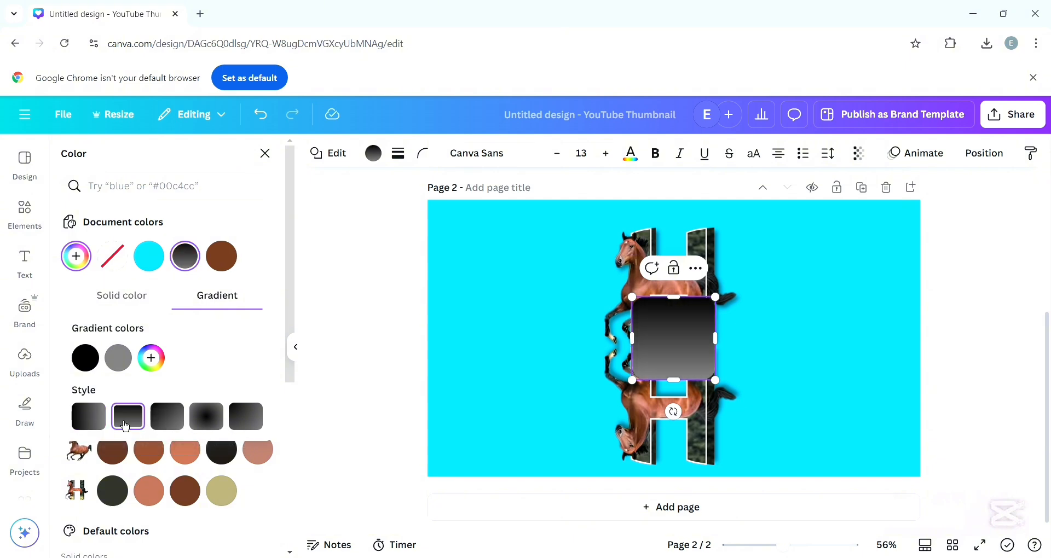
- Change the gradient's gray stop to the cyan sampled from the page background and set the black stop's opacity to 0%
left_click(118, 358)
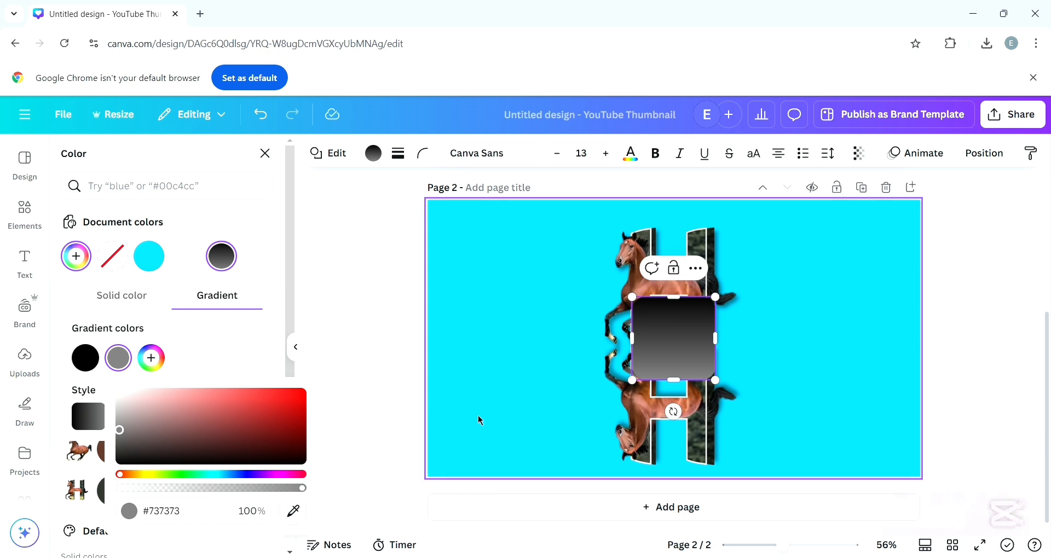
left_click(293, 510)
left_click(486, 416)
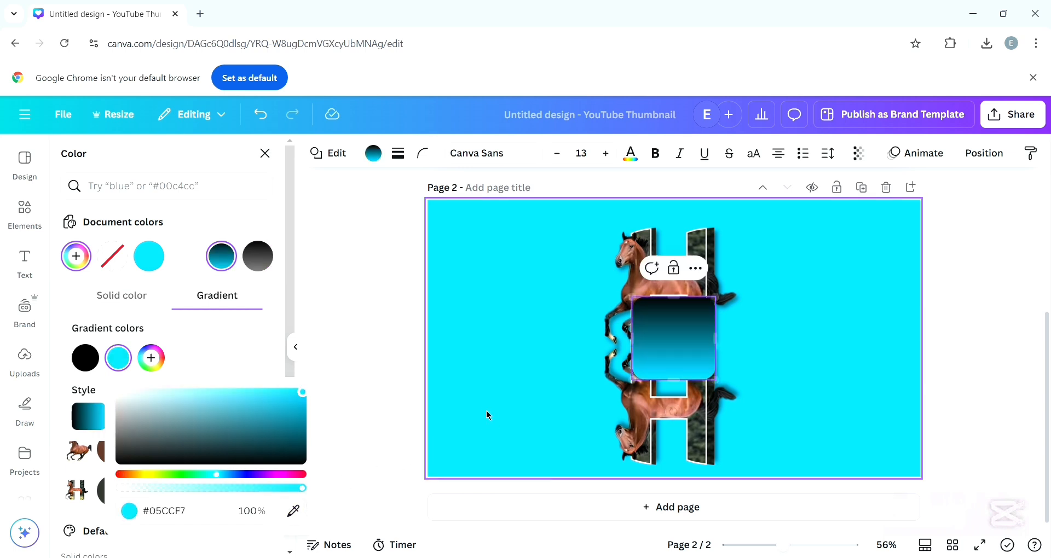
left_click(93, 371)
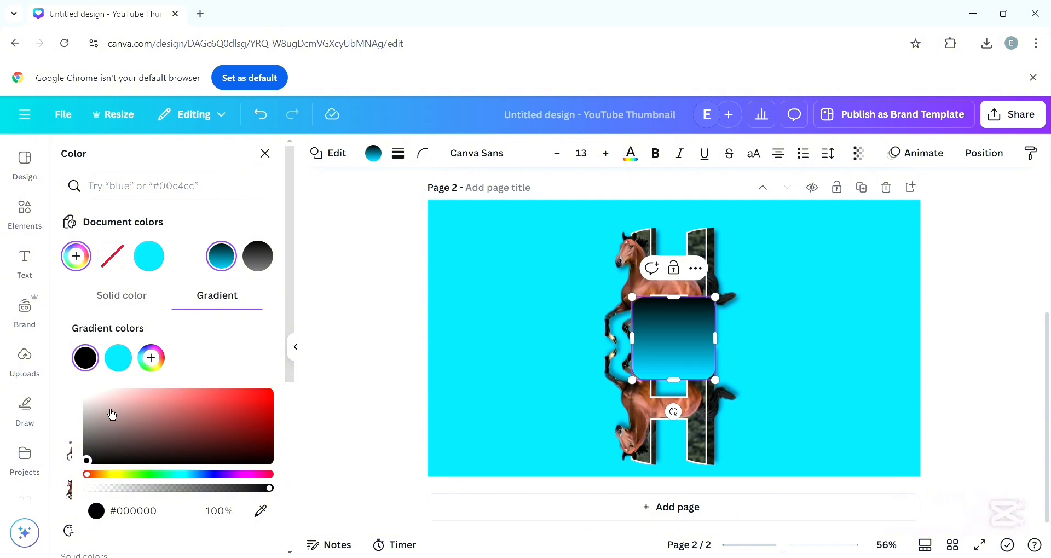
left_click_drag(273, 496, 60, 493)
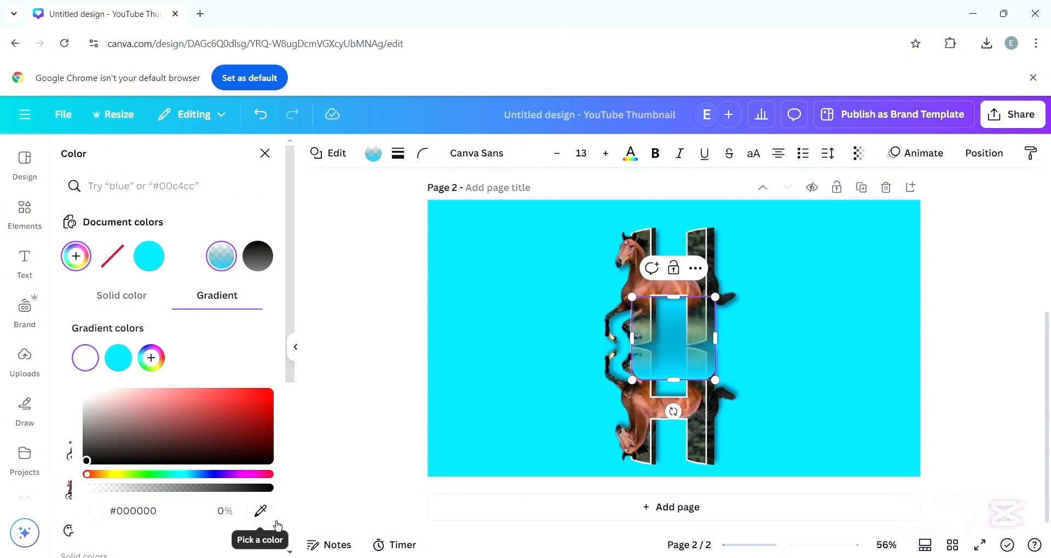
- Move and stretch the gradient shape so it covers the mirrored reflection across the full page width
left_click_drag(632, 339, 554, 340)
left_click_drag(715, 339, 791, 341)
left_click_drag(674, 339, 674, 438)
left_click_drag(673, 399, 678, 349)
left_click_drag(556, 415, 433, 416)
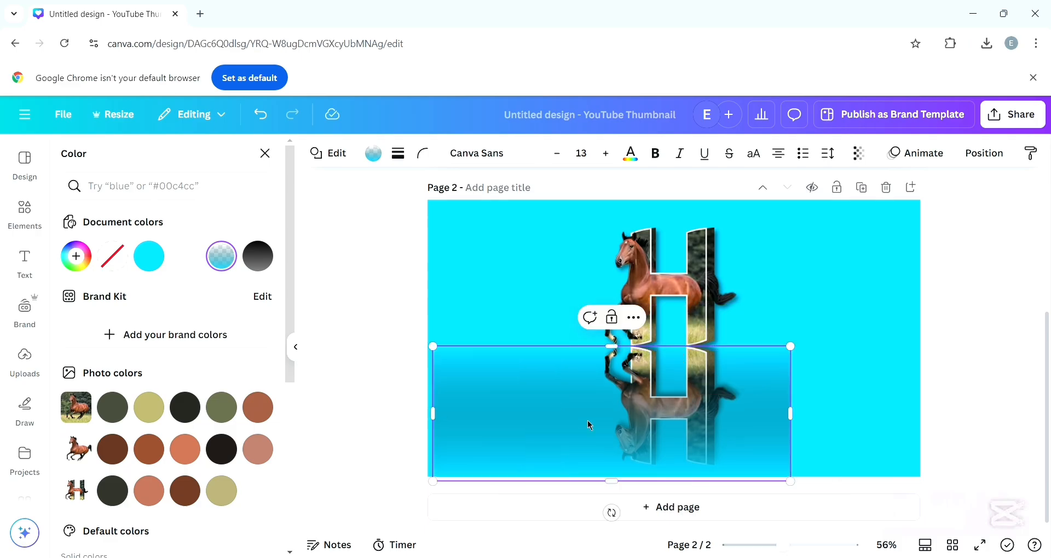
left_click_drag(791, 415, 921, 415)
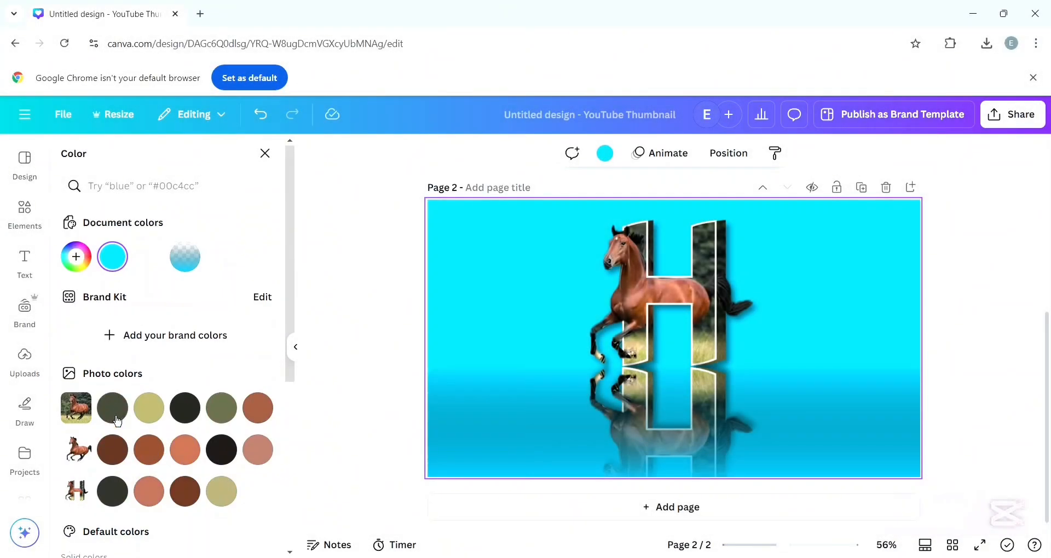
- Change the background of page 2 to the default black-to-gray gradient
scroll(113, 383, "down", 5)
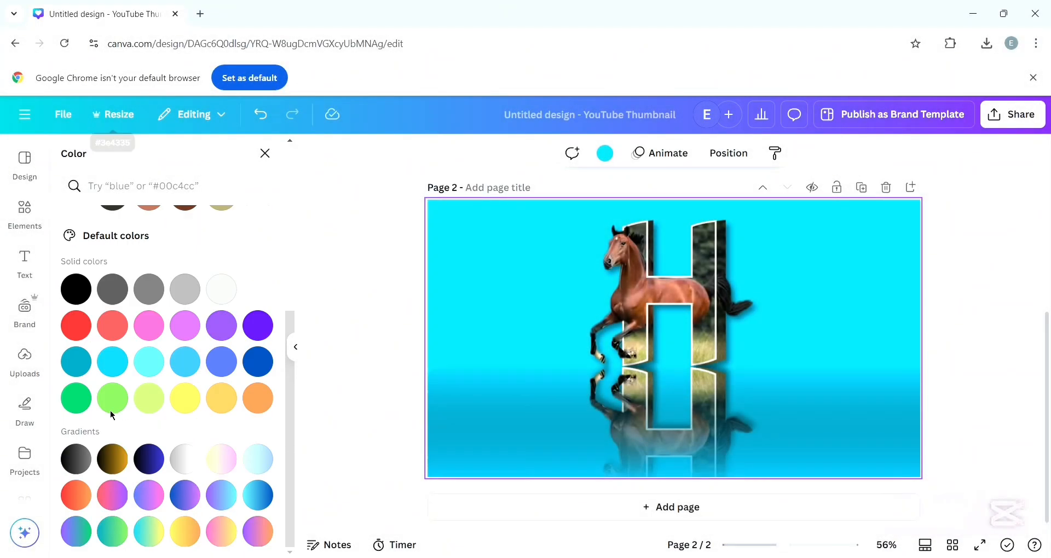
scroll(112, 370, "up", 5)
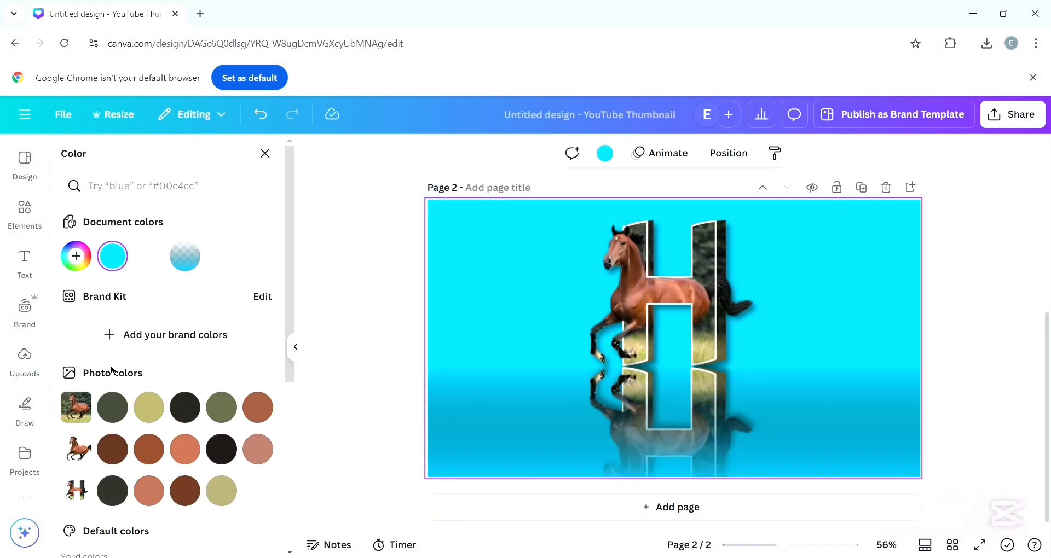
left_click(87, 264)
scroll(133, 493, "down", 2)
scroll(131, 490, "down", 3)
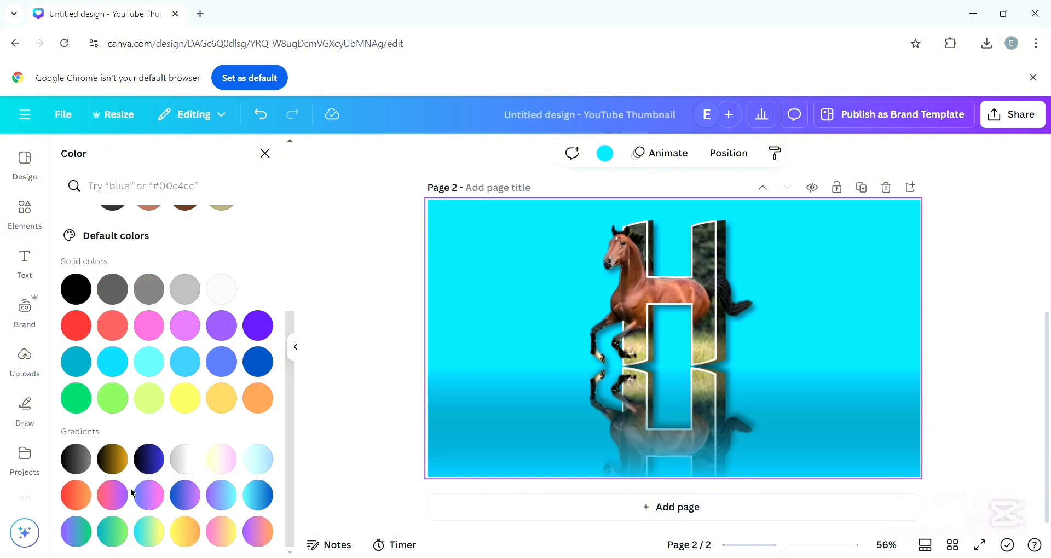
left_click(84, 468)
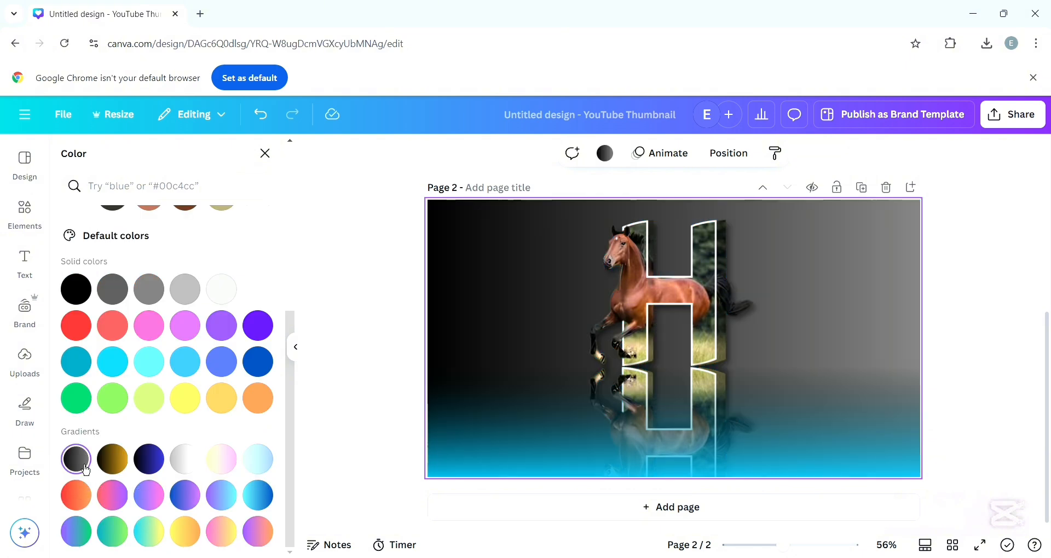
left_click(662, 457)
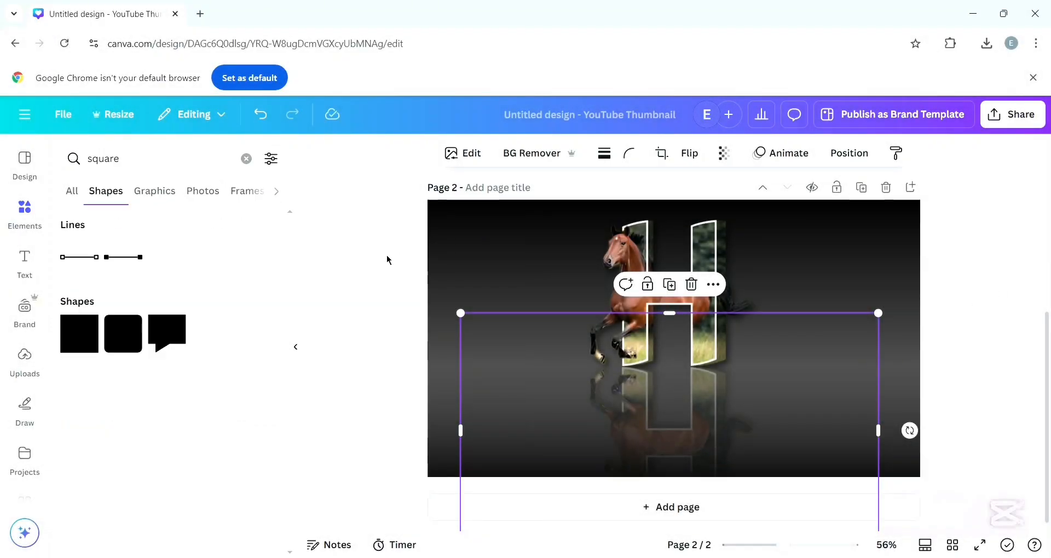
left_click(387, 260)
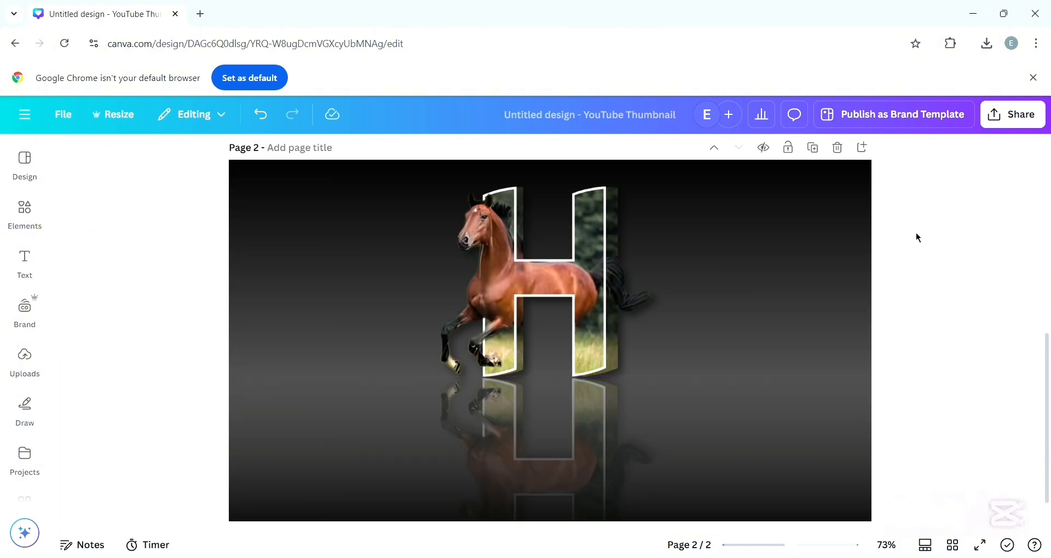
- Download only page 2 as a PNG with the transparent background option turned off
left_click(1011, 114)
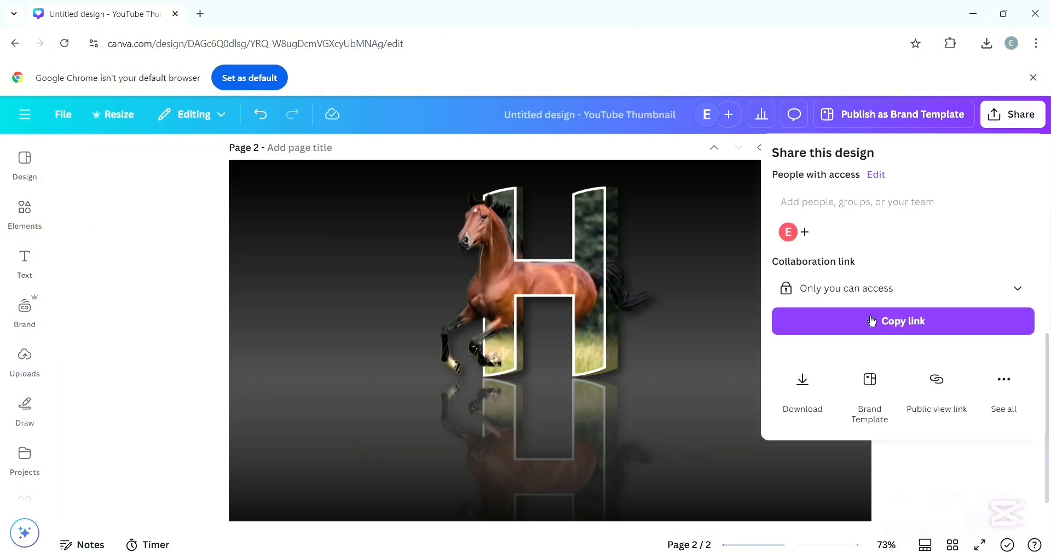
left_click(806, 394)
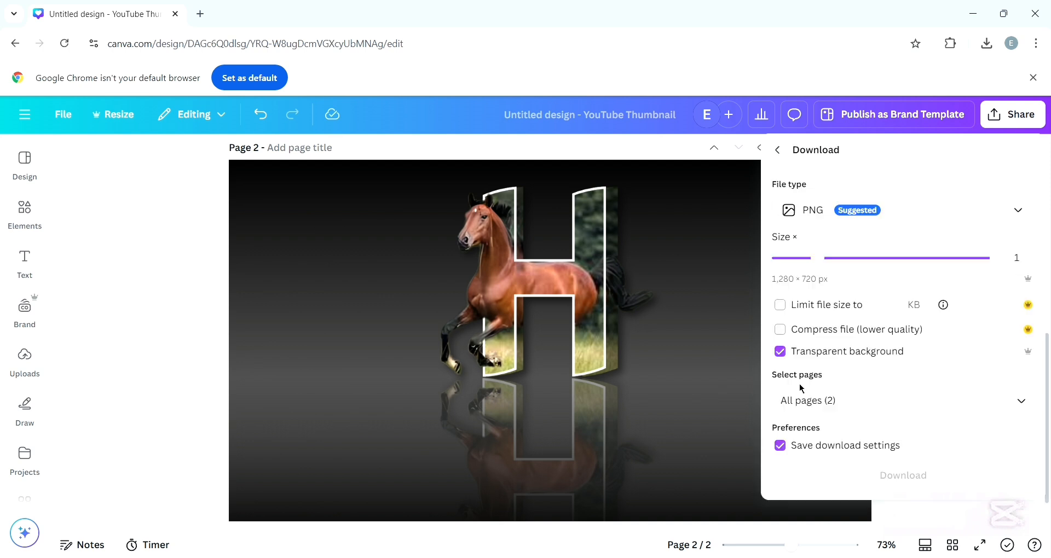
left_click(783, 359)
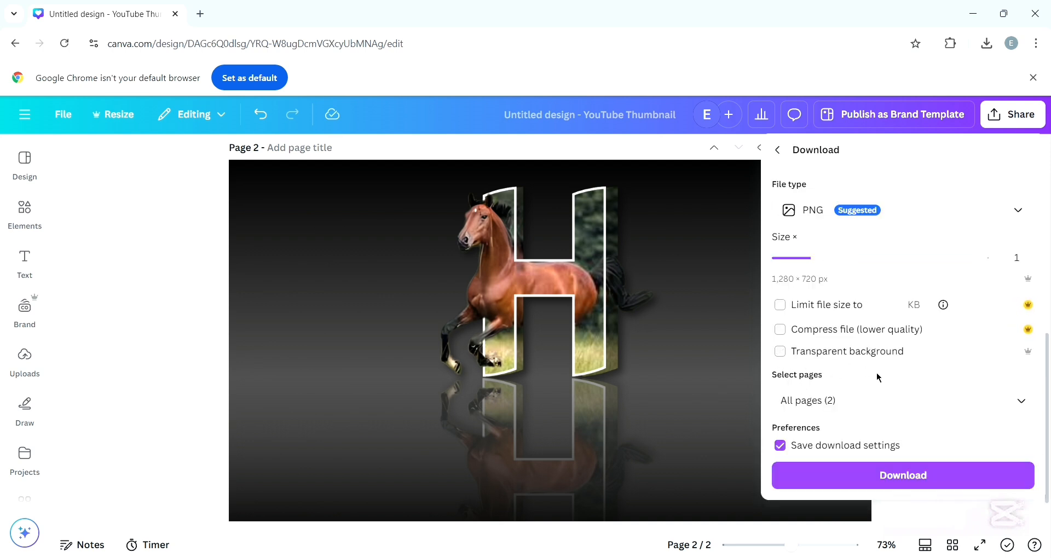
left_click(1017, 404)
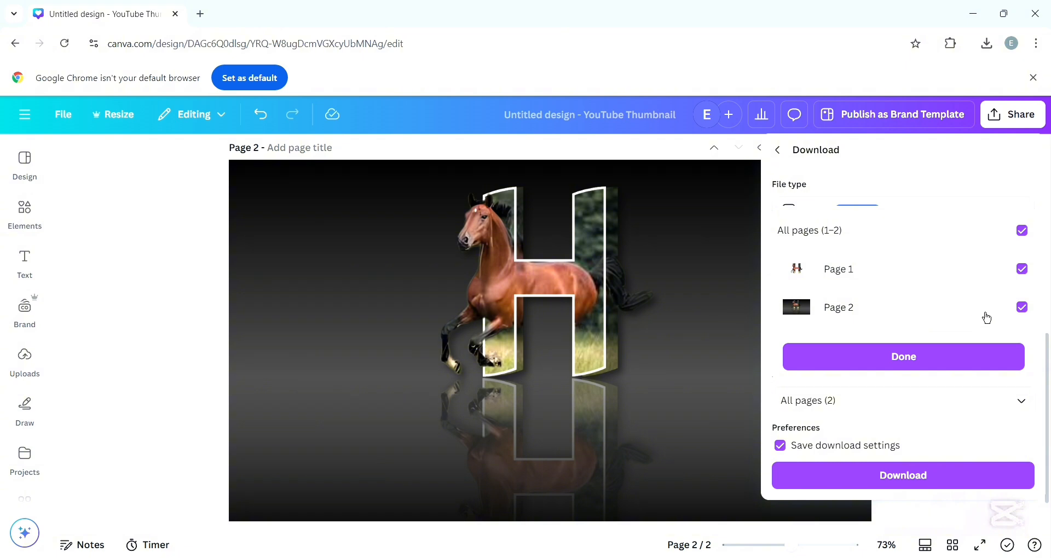
left_click(1034, 271)
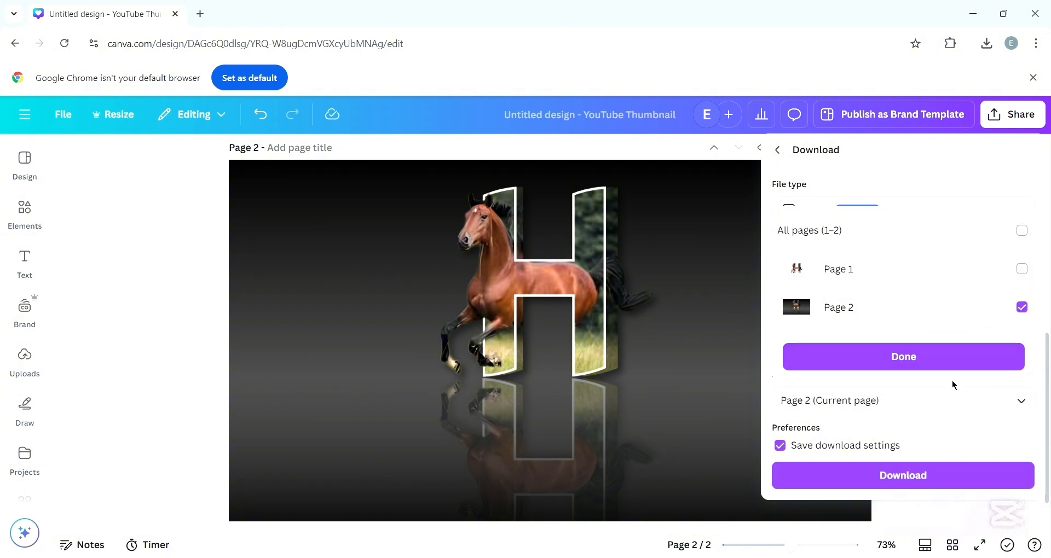
left_click(930, 370)
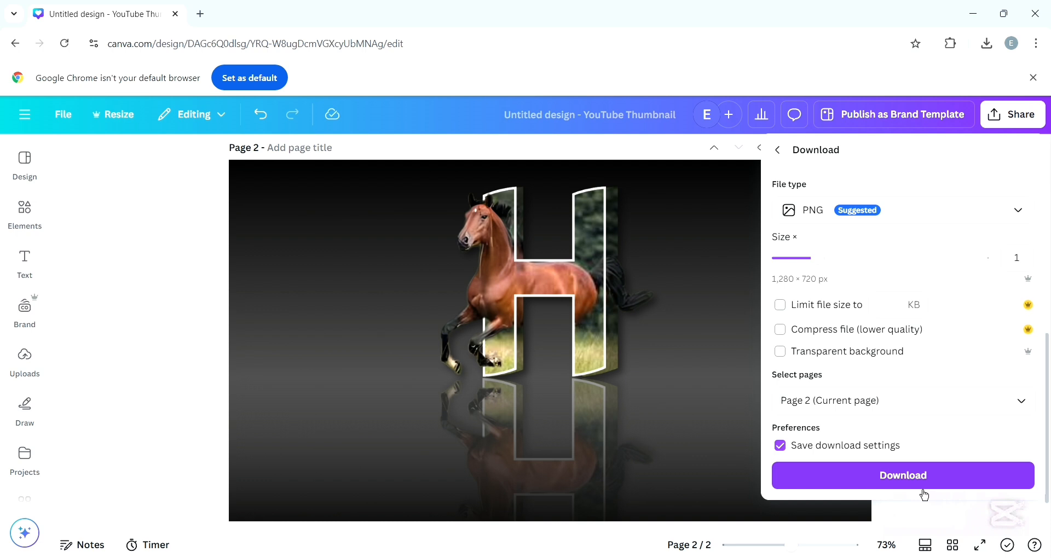
left_click(918, 484)
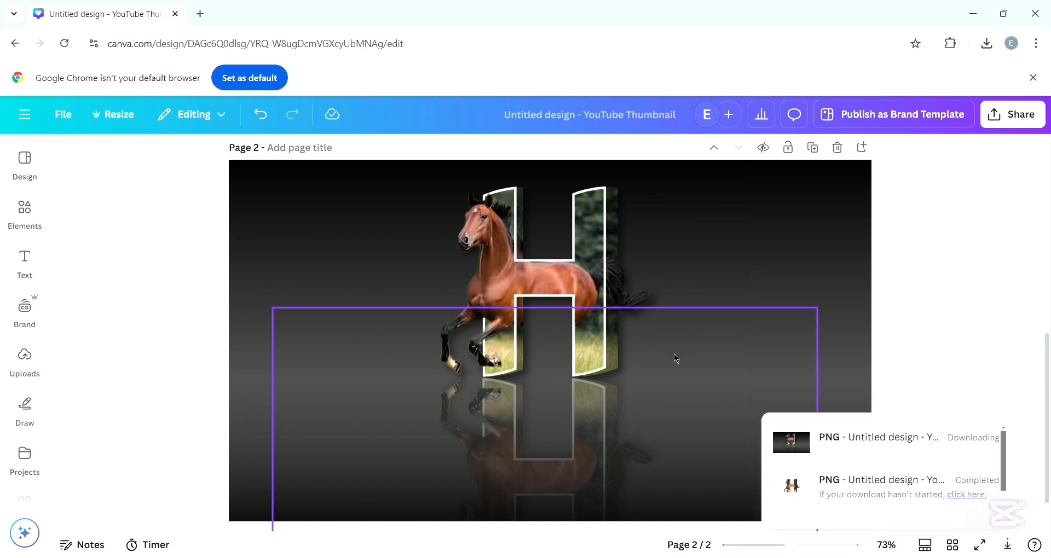
scroll(668, 350, "down", 1)
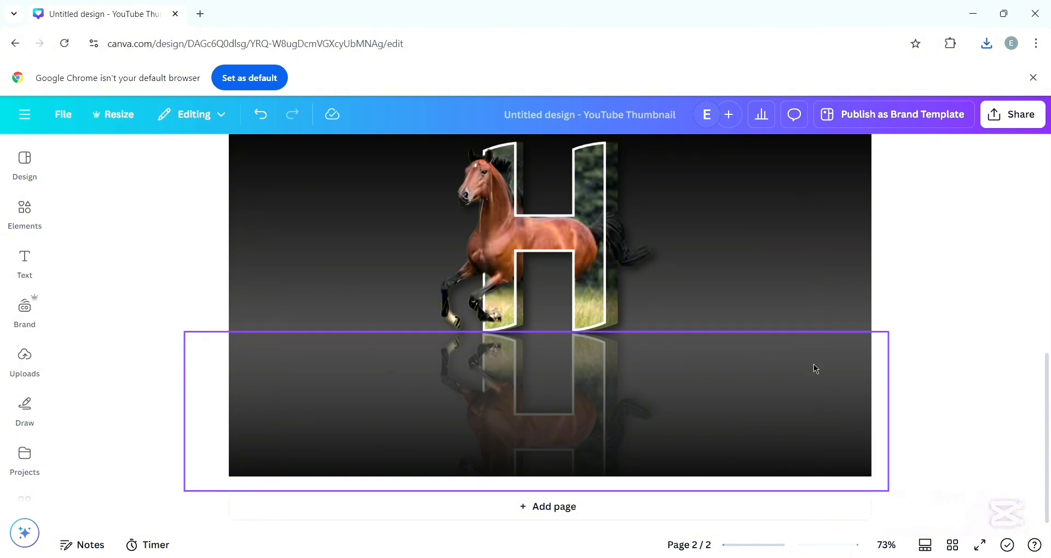
scroll(919, 310, "up", 2, "ctrl")
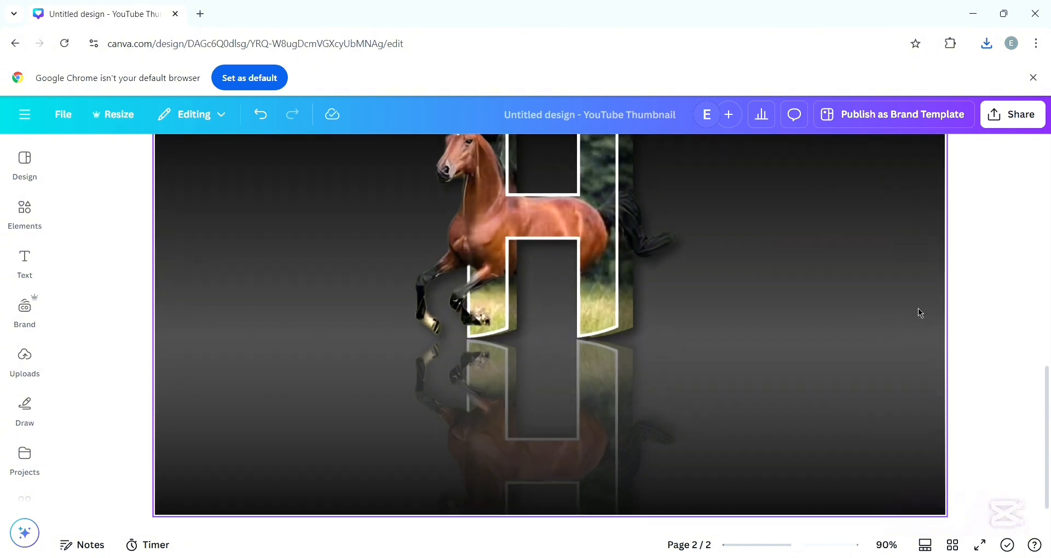
scroll(918, 308, "up", 2)
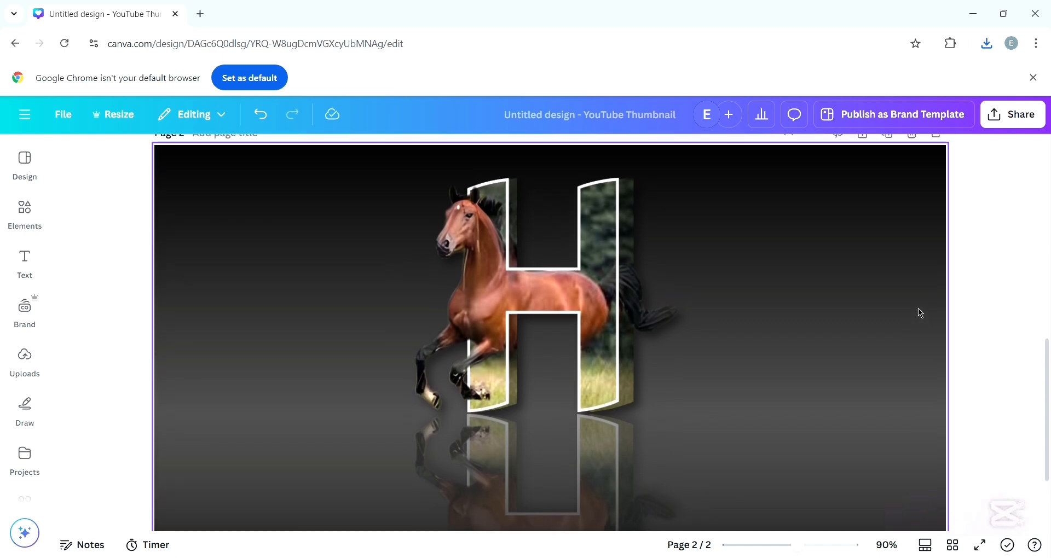
scroll(918, 308, "down", 1)
scroll(918, 307, "down", 1)
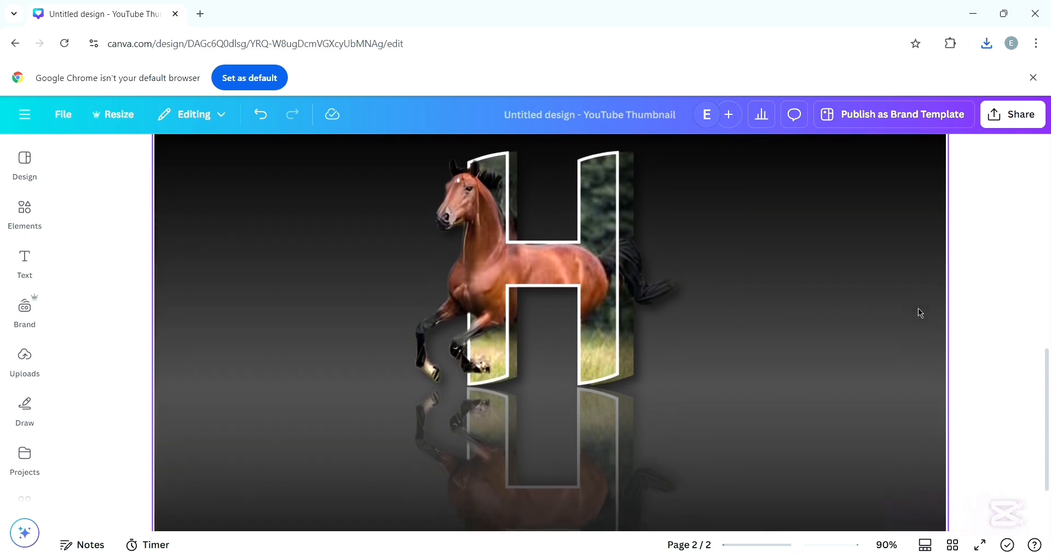